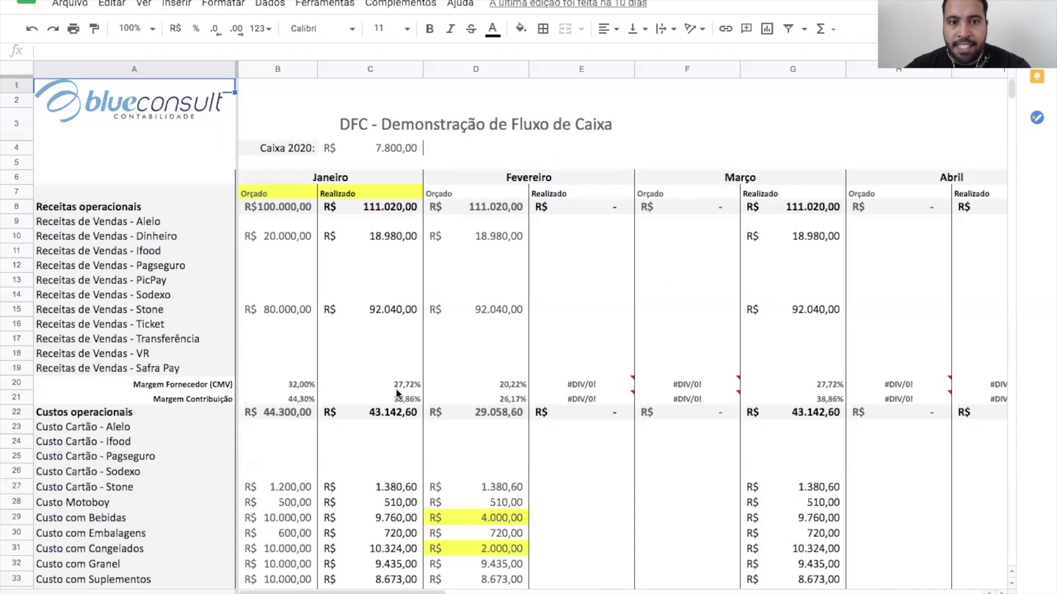
# Examine the cash flow statement from the operating revenues through costs and expenses down to Resultado operacional and Caixa Acumulado
pyautogui.scroll(-8, 396, 392)
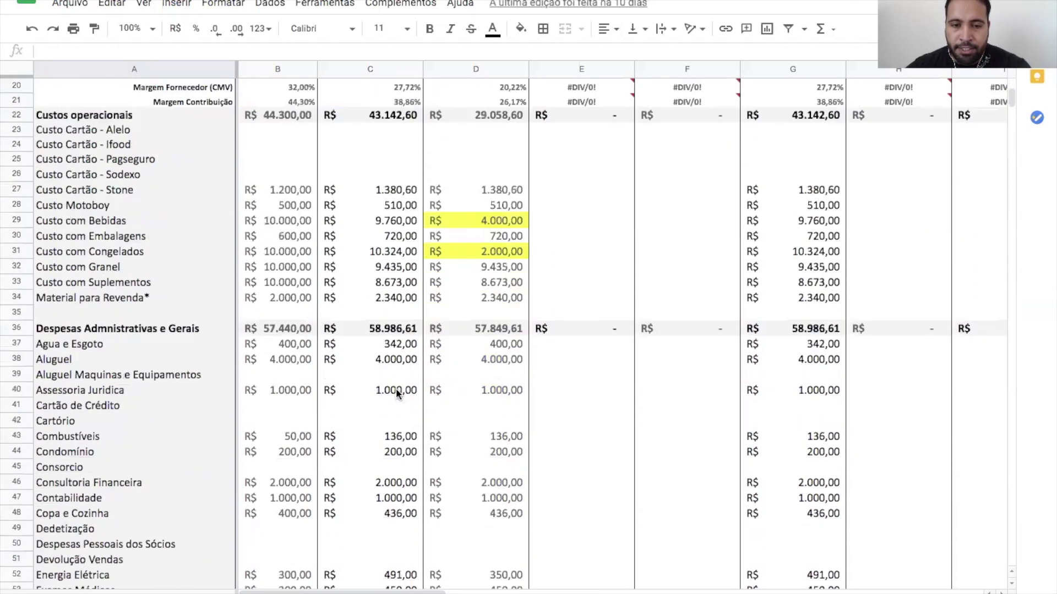
pyautogui.scroll(-4, 396, 393)
pyautogui.scroll(6, 396, 393)
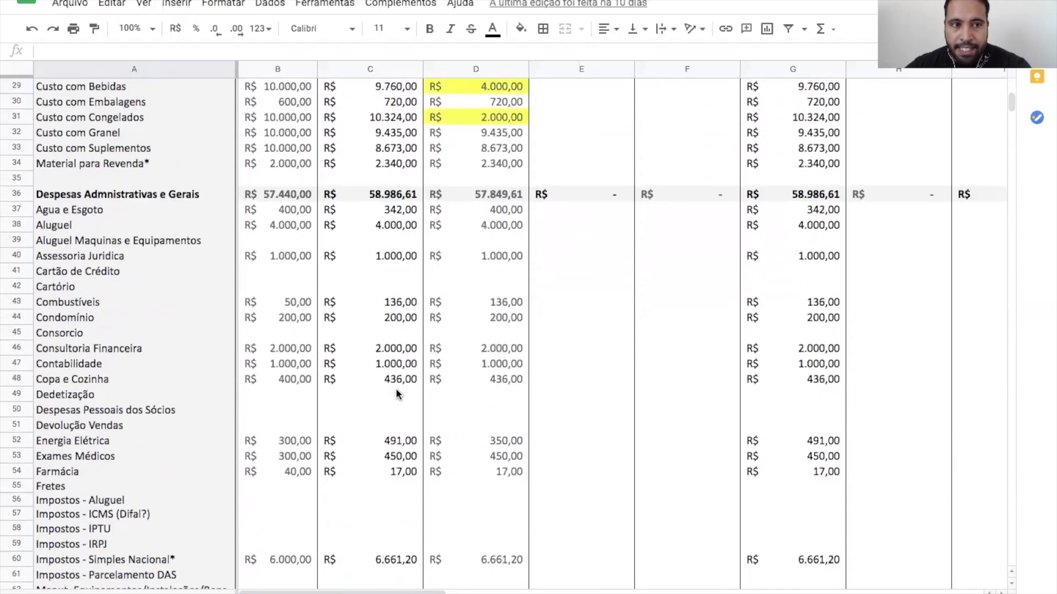
pyautogui.scroll(4, 395, 388)
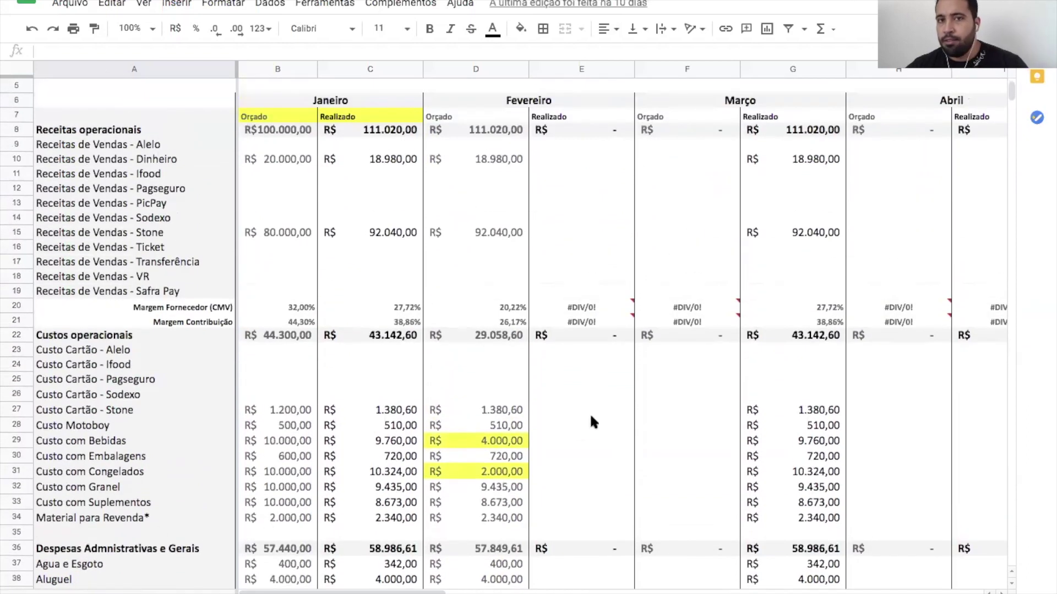
pyautogui.scroll(-10, 591, 420)
pyautogui.scroll(-10, 591, 419)
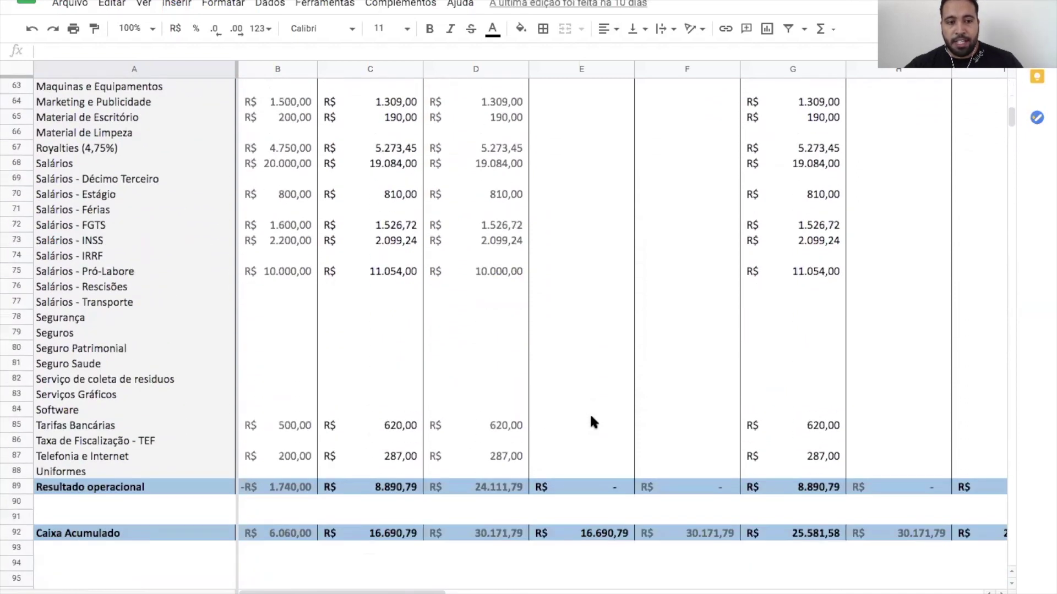
pyautogui.scroll(15, 591, 420)
pyautogui.scroll(5, 591, 422)
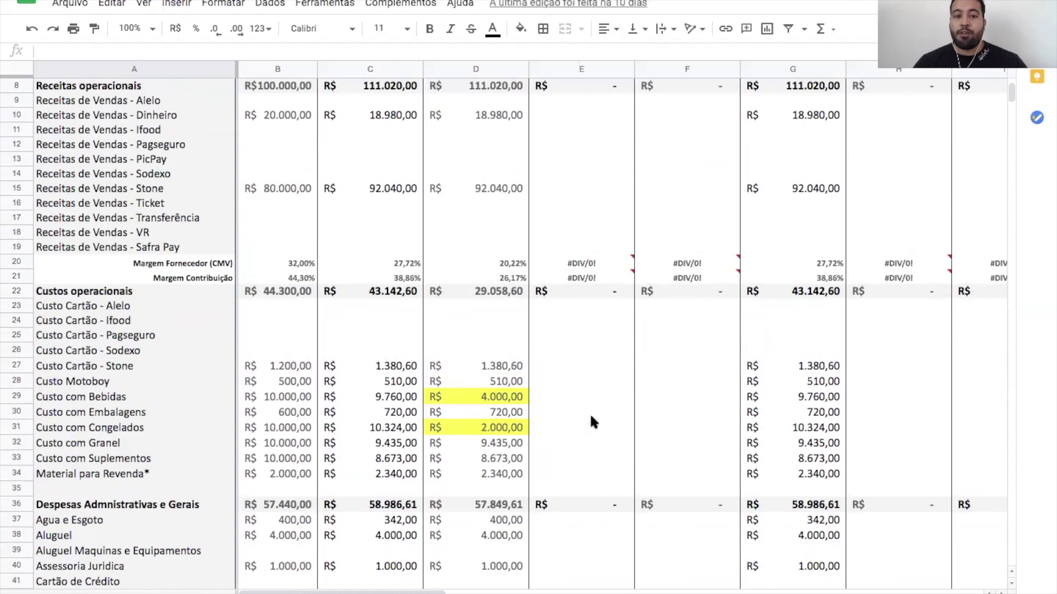
pyautogui.scroll(1, 591, 418)
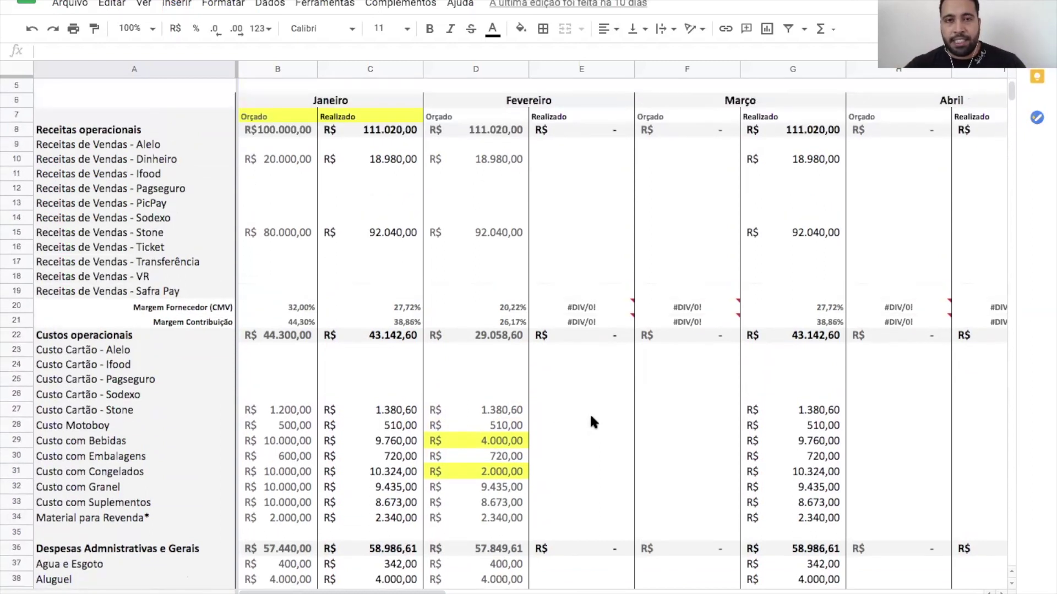
# Enter 50000 as January's Realizado value for Receitas de Vendas - Ticket in C16
pyautogui.click(269, 249)
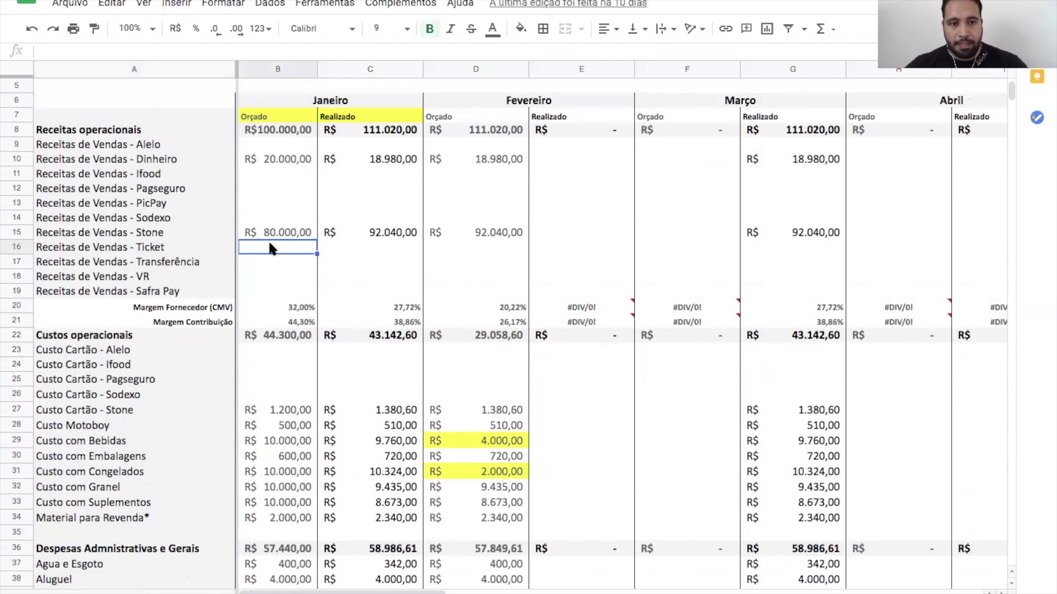
pyautogui.press('Right')
pyautogui.write('50000')
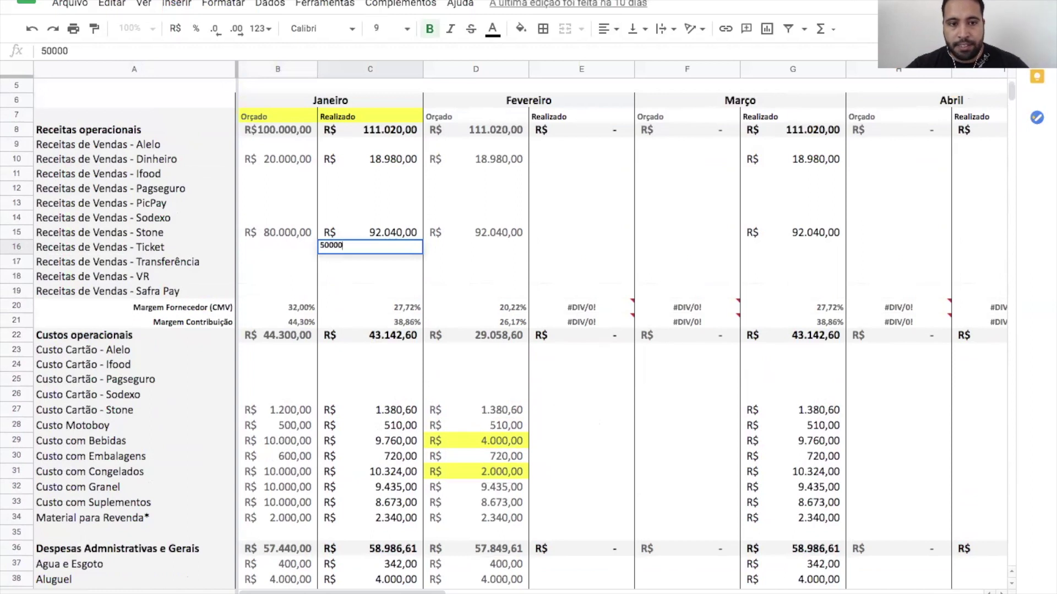
pyautogui.press('Return')
pyautogui.press('Up')
# Copy the format of January's Realizado Stone revenue cell to the Ticket cell below and set its font color to red
pyautogui.click(369, 233)
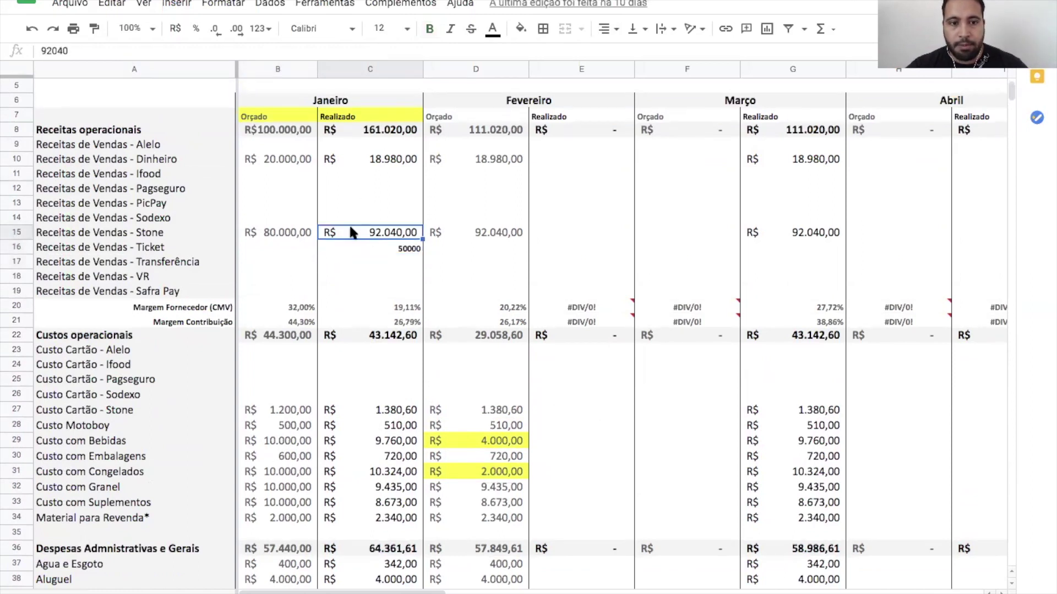
pyautogui.click(94, 28)
pyautogui.click(370, 247)
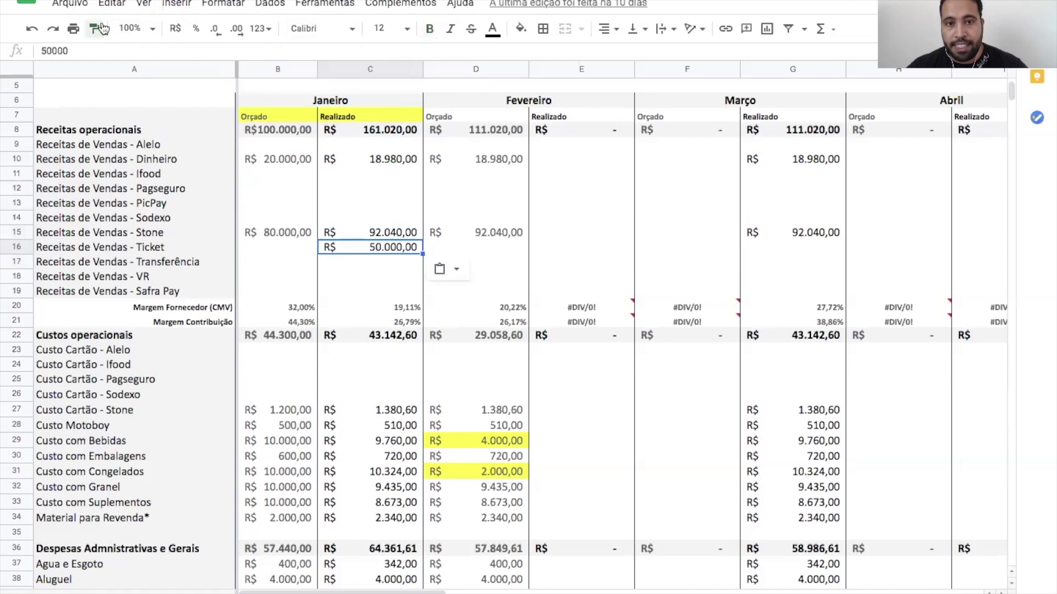
pyautogui.click(495, 34)
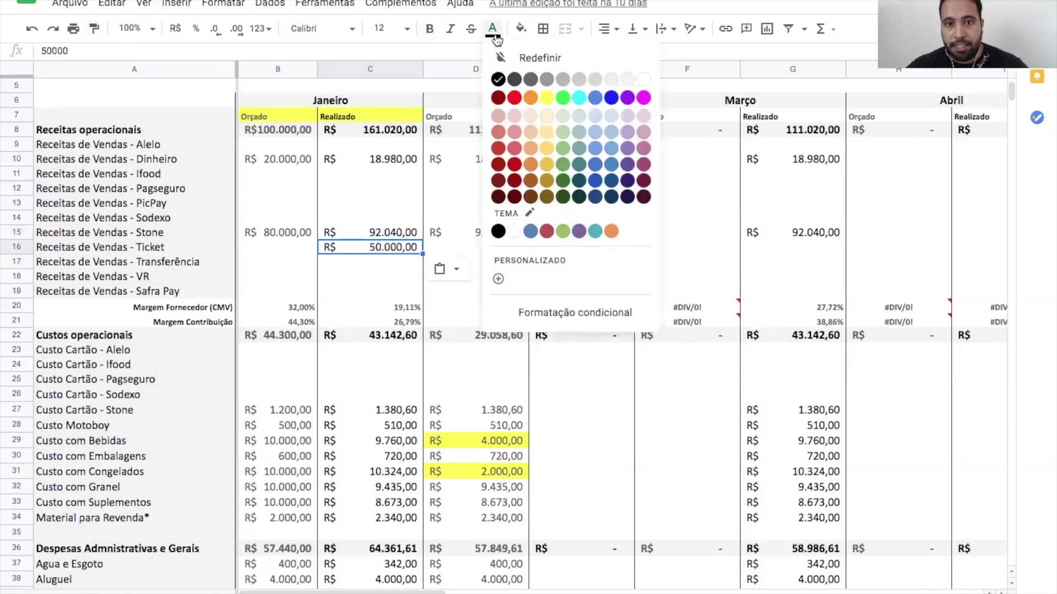
pyautogui.click(514, 98)
# Inspect the sum formula of January's Realizado total for Receitas operacionais, and reselect the Ticket revenue cell
pyautogui.click(392, 118)
pyautogui.click(389, 131)
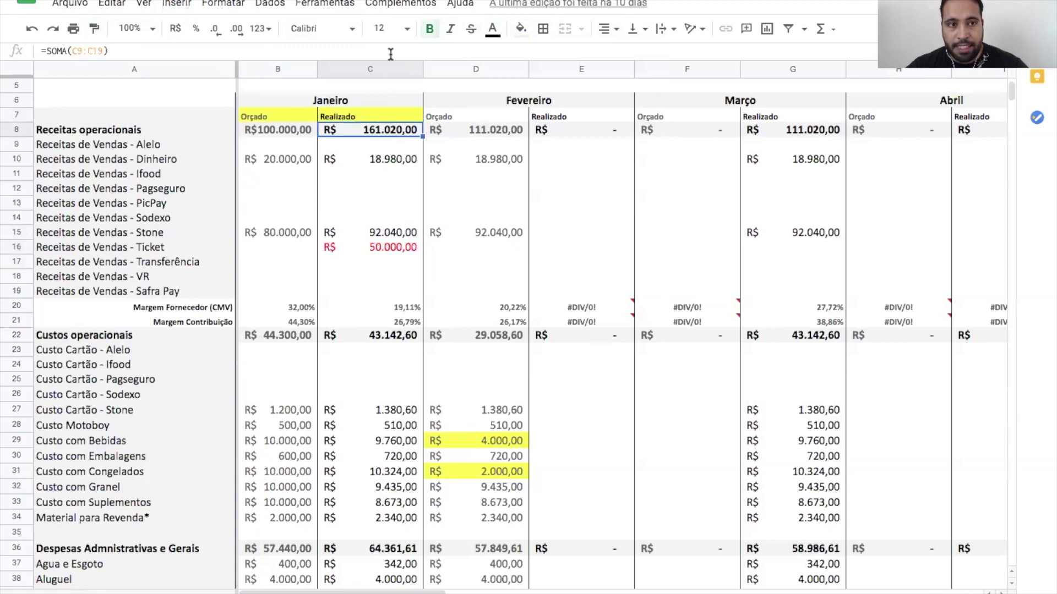
pyautogui.click(390, 52)
pyautogui.click(385, 248)
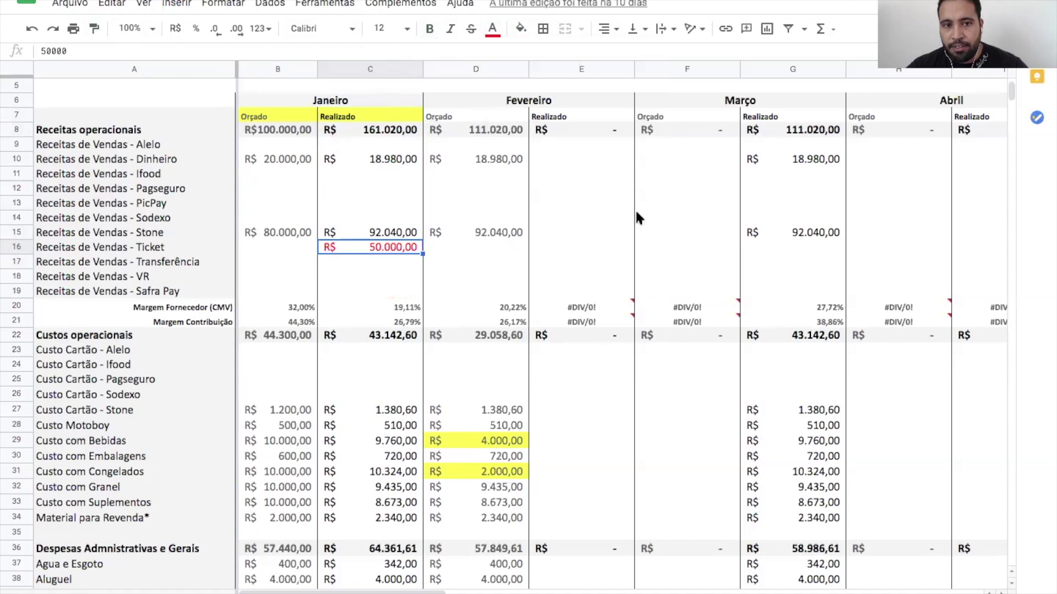
# Inspect January's Realizado Resultado operacional and its formula, comparing it with the red Ticket revenue entry
pyautogui.scroll(-14, 517, 316)
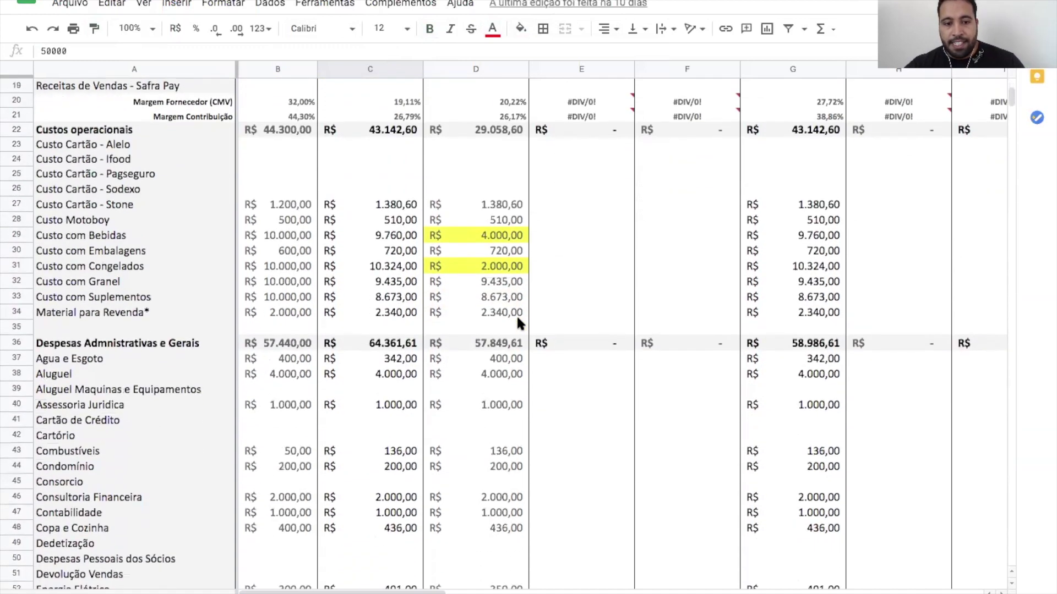
pyautogui.scroll(-4, 517, 323)
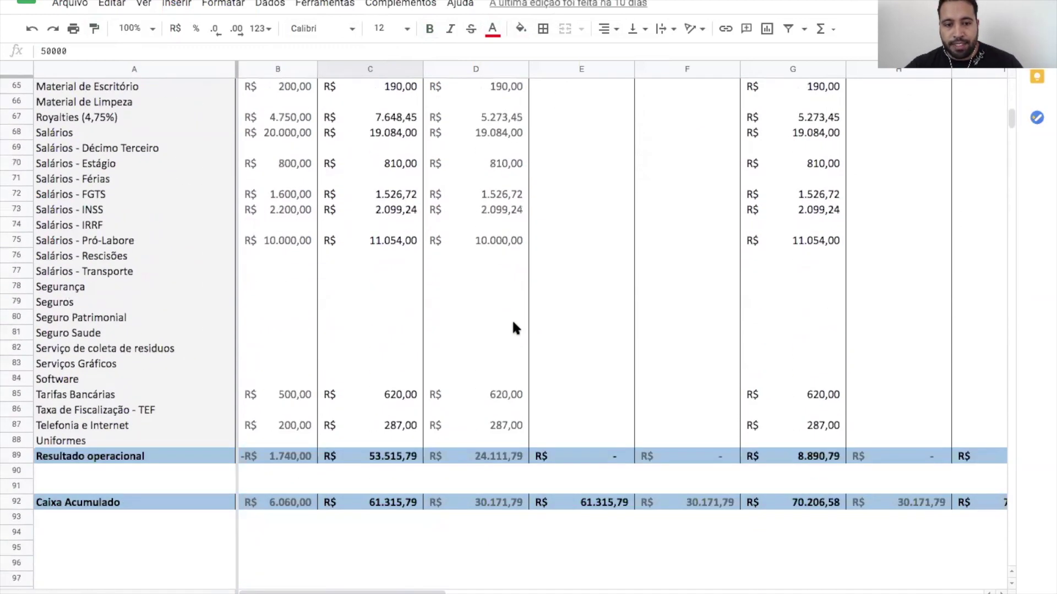
pyautogui.click(363, 461)
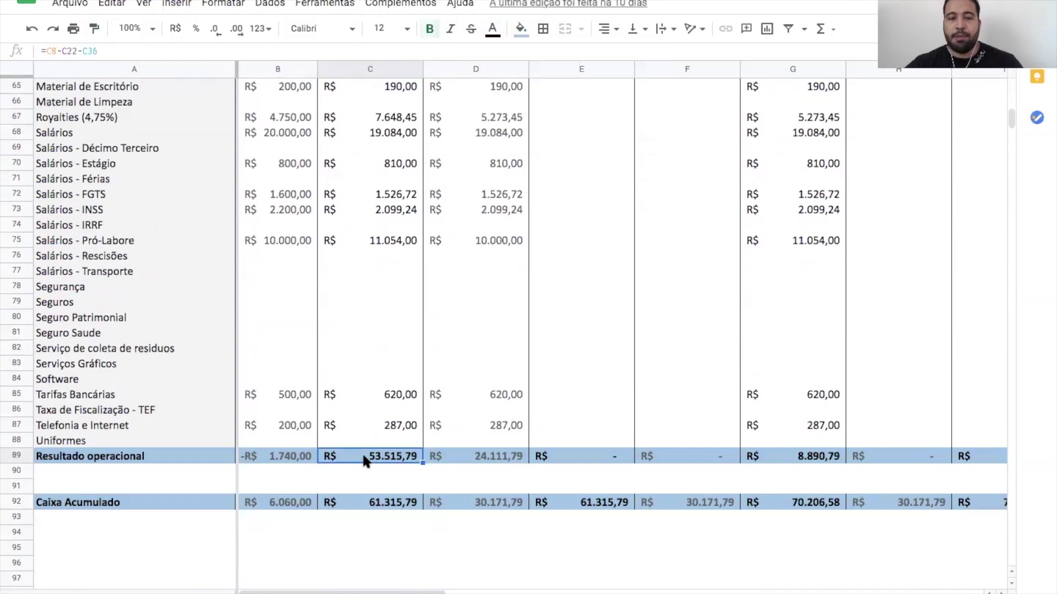
pyautogui.scroll(20, 363, 461)
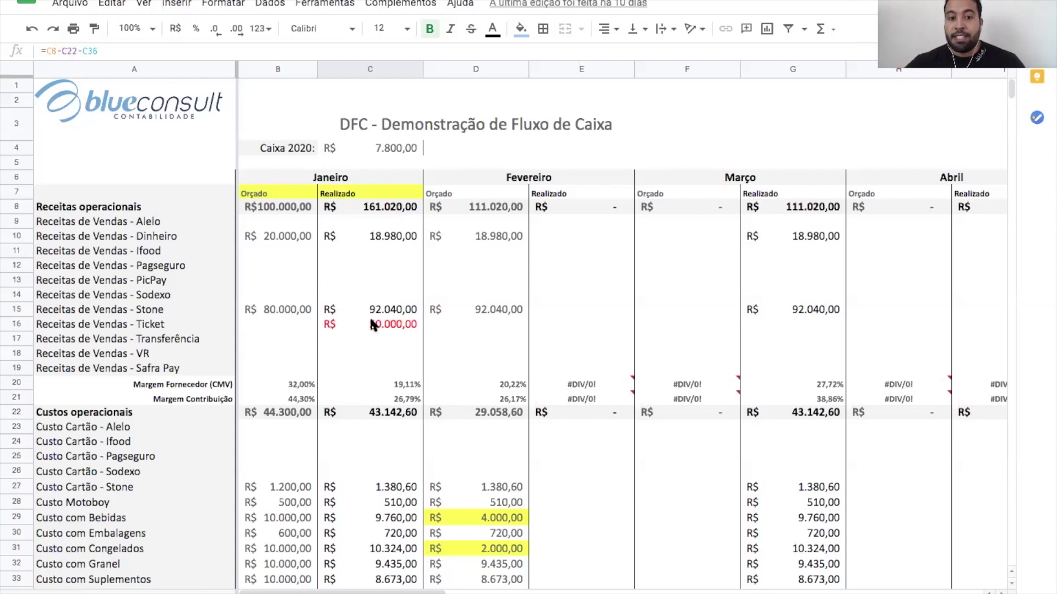
pyautogui.click(379, 326)
pyautogui.scroll(-13, 379, 326)
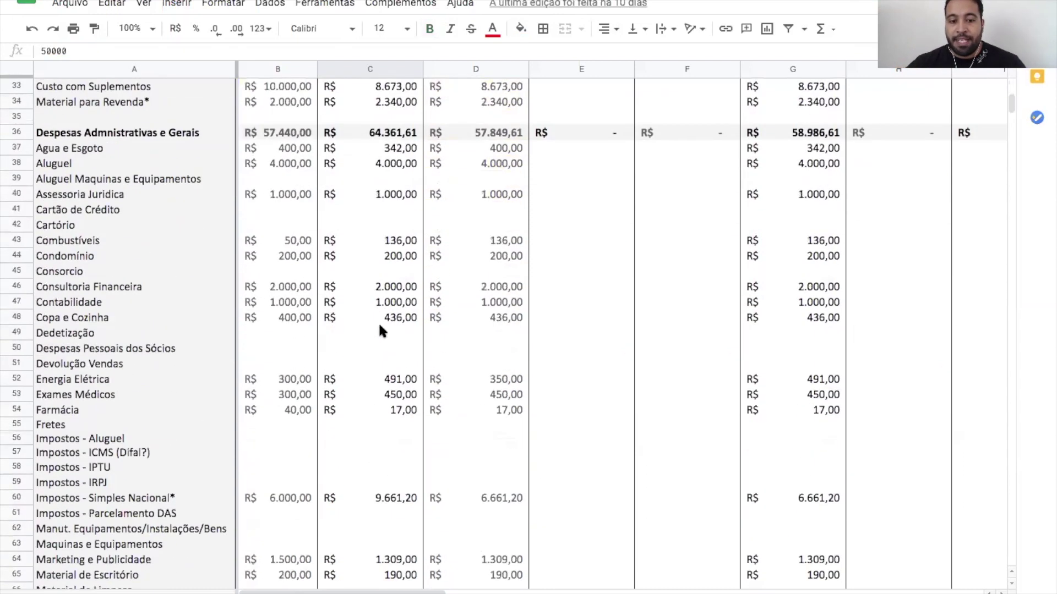
pyautogui.scroll(-6, 379, 328)
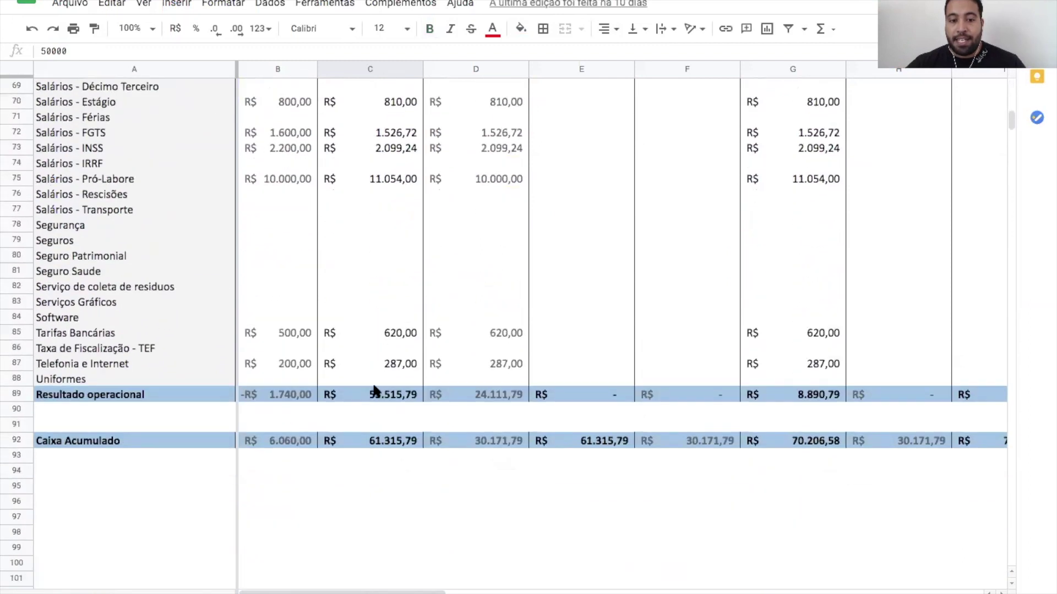
pyautogui.click(372, 401)
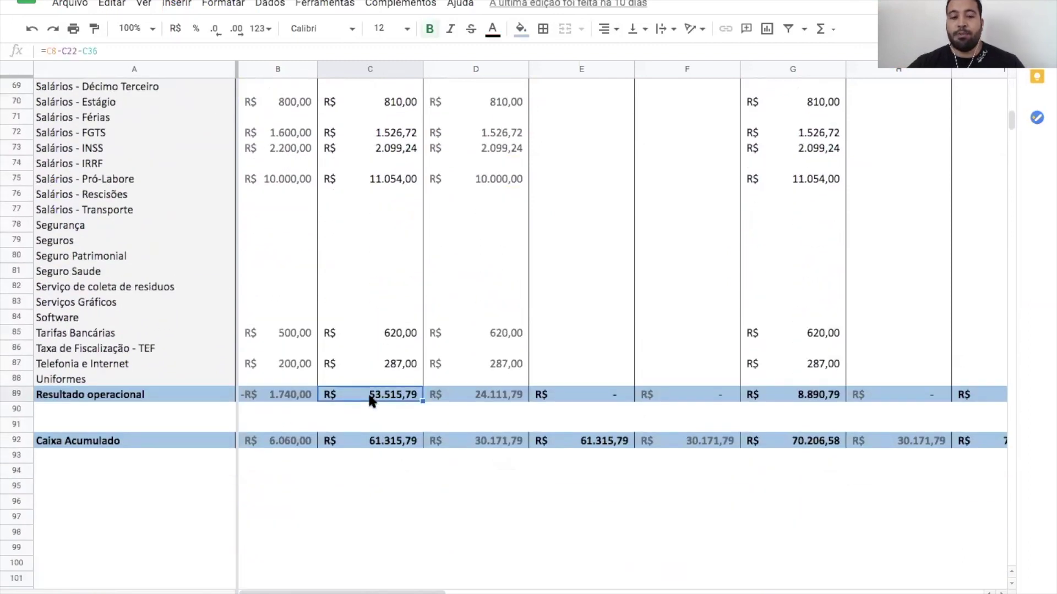
# Clear January's Realizado value for Receitas de Vendas - Ticket and check Resultado operacional and Caixa Acumulado
pyautogui.scroll(18, 372, 401)
pyautogui.click(404, 322)
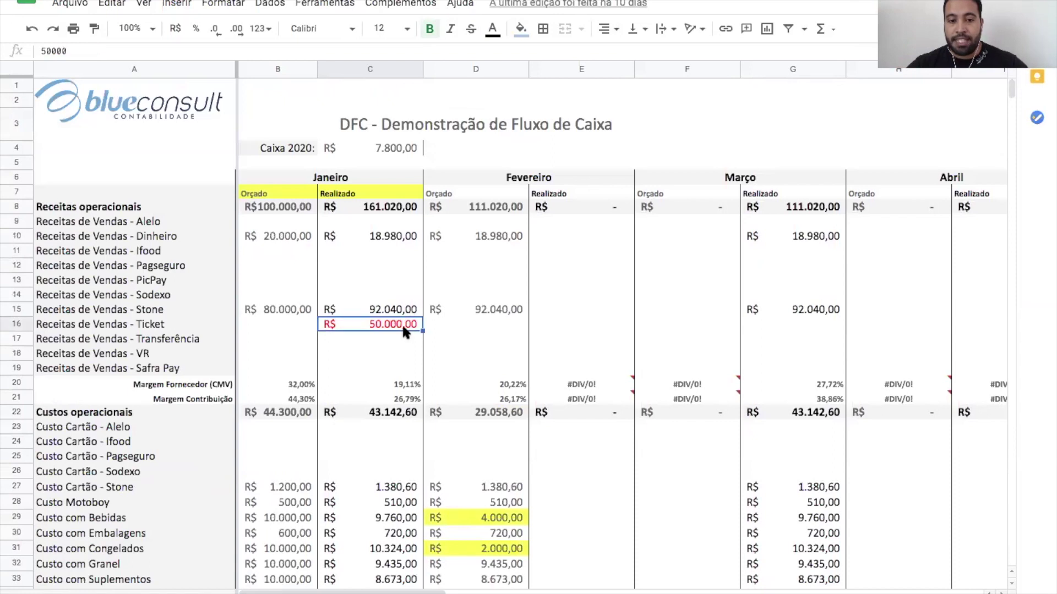
pyautogui.press('Delete')
pyautogui.scroll(-15, 387, 410)
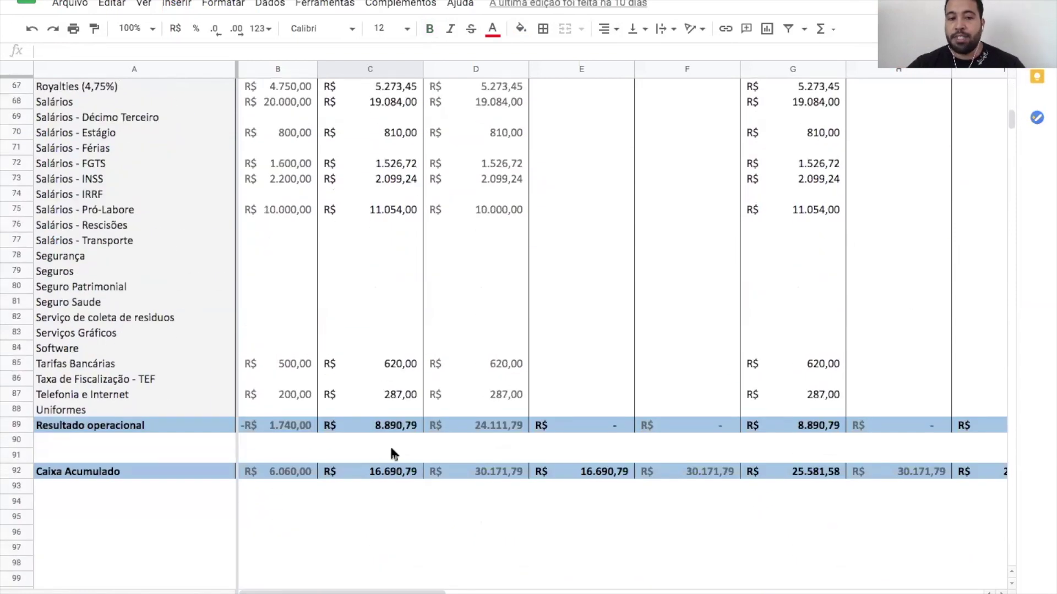
pyautogui.scroll(15, 394, 454)
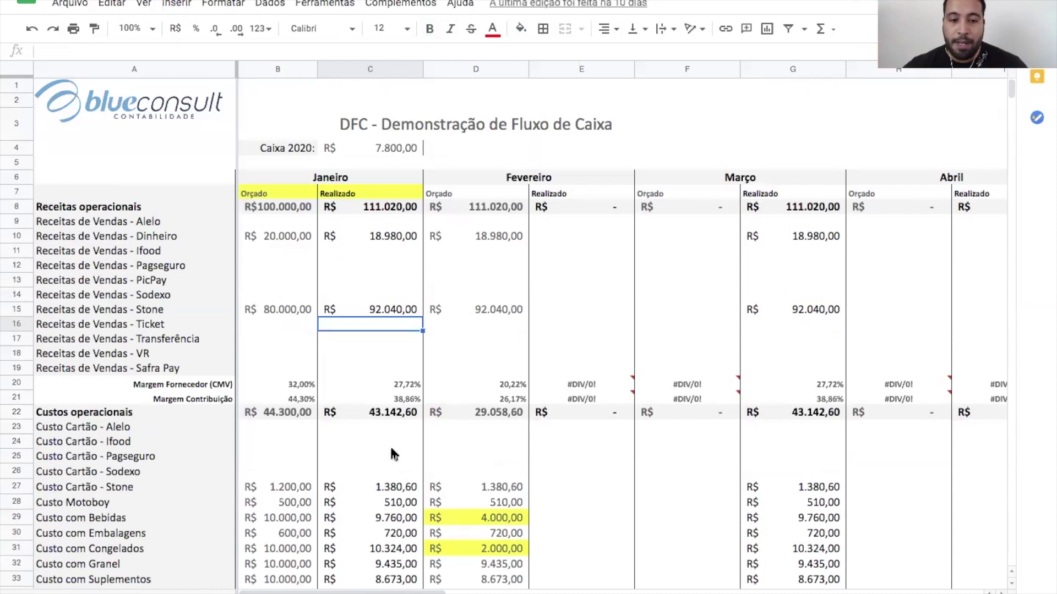
# Review the category labels under Custos operacionais and Despesas Admnistrativas e Gerais by highlighting each group
pyautogui.scroll(-3, 393, 454)
pyautogui.moveTo(43, 260); pyautogui.dragTo(185, 446)
pyautogui.click(175, 476)
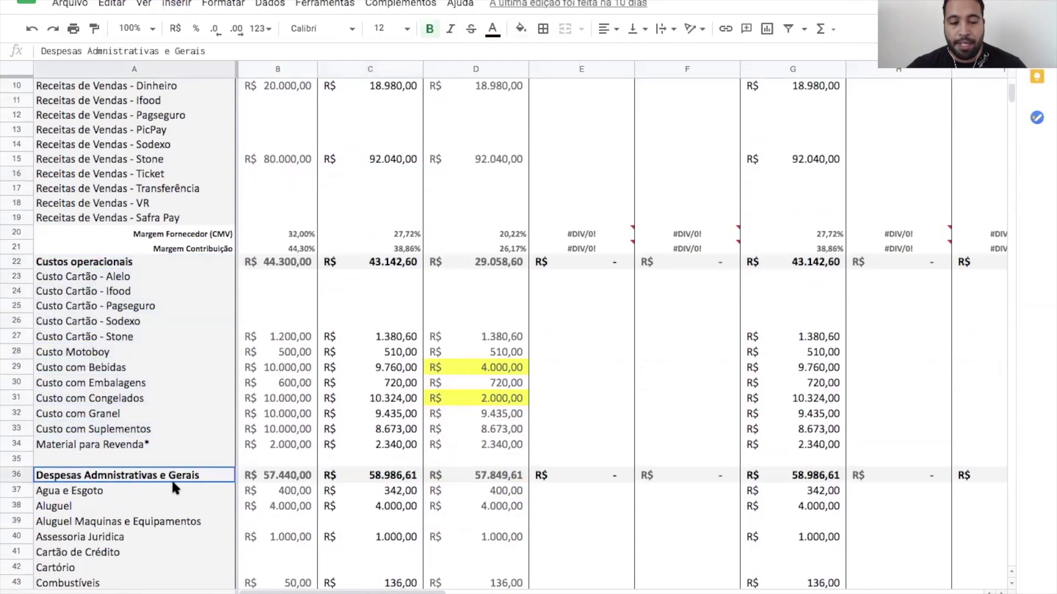
pyautogui.moveTo(175, 488); pyautogui.dragTo(177, 584)
pyautogui.scroll(-2, 178, 584)
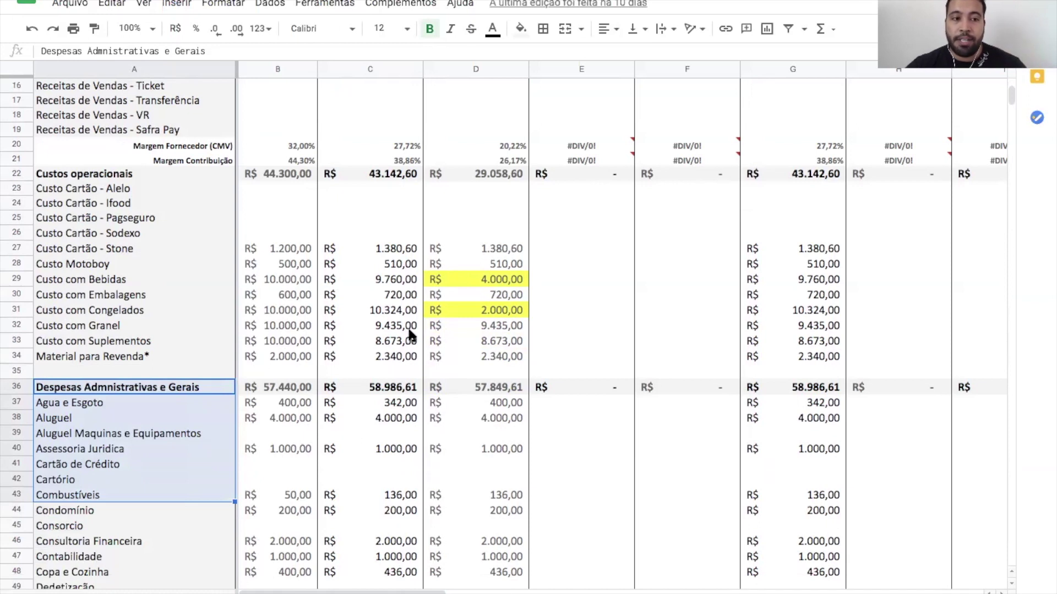
pyautogui.moveTo(104, 185); pyautogui.dragTo(156, 352)
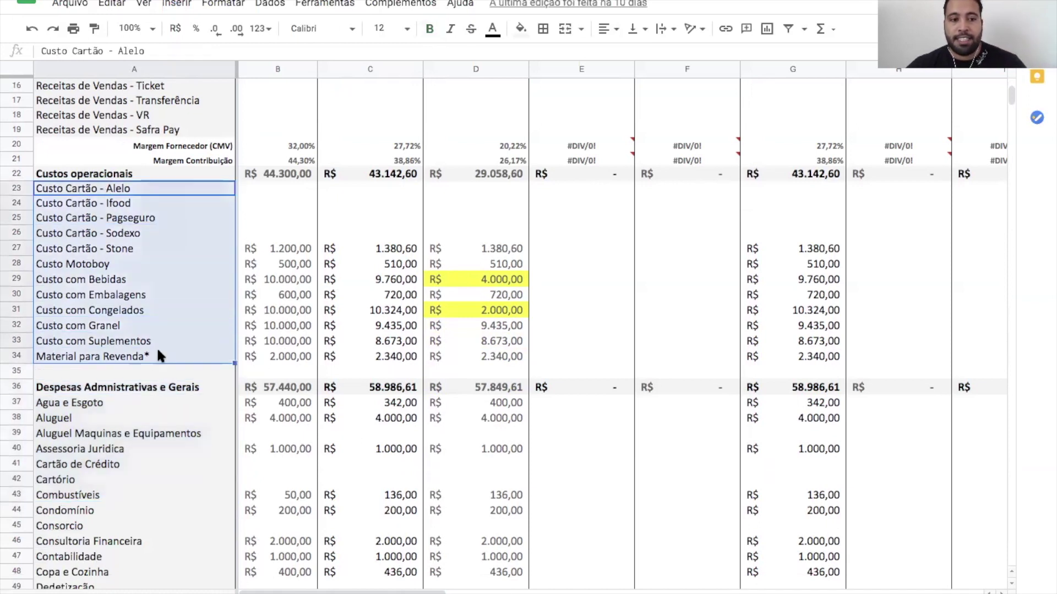
pyautogui.moveTo(166, 407); pyautogui.dragTo(175, 590)
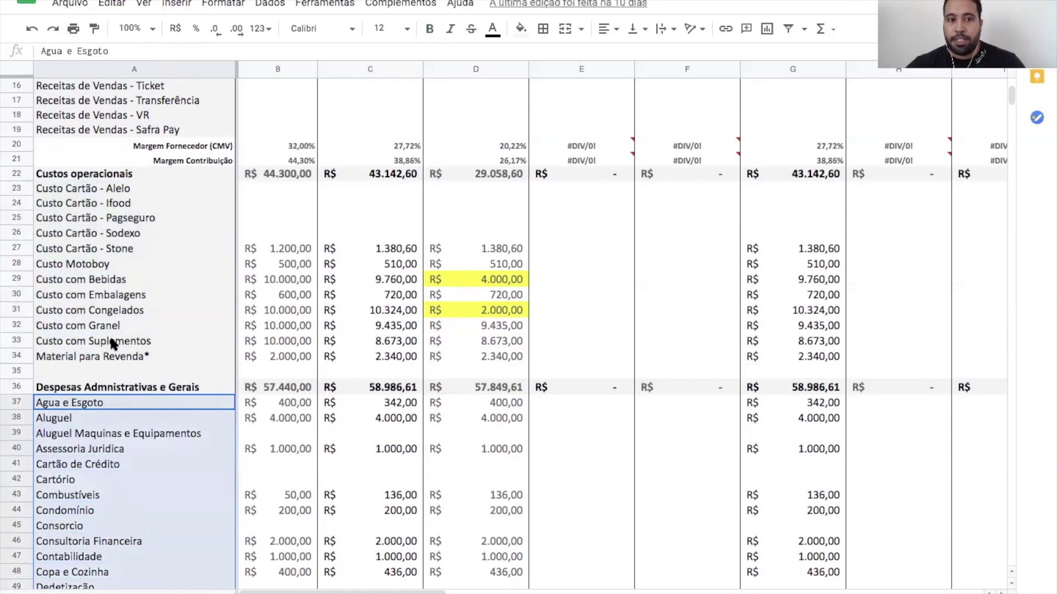
pyautogui.click(108, 418)
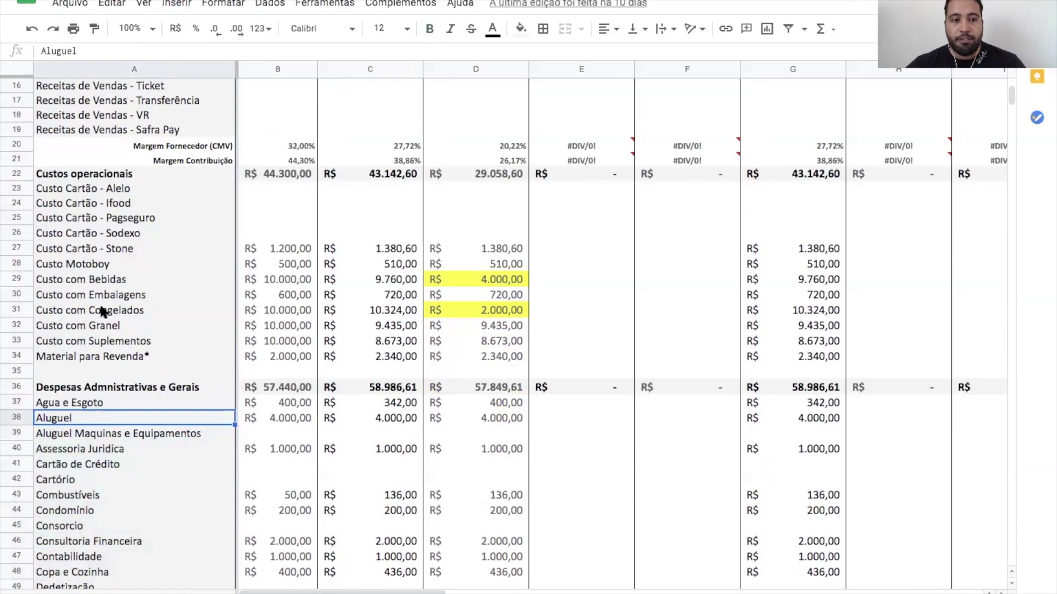
# Highlight the Custo com Bebidas row through February's Orçado value and select January's Realizado total for Receitas operacionais
pyautogui.moveTo(95, 281); pyautogui.dragTo(484, 280)
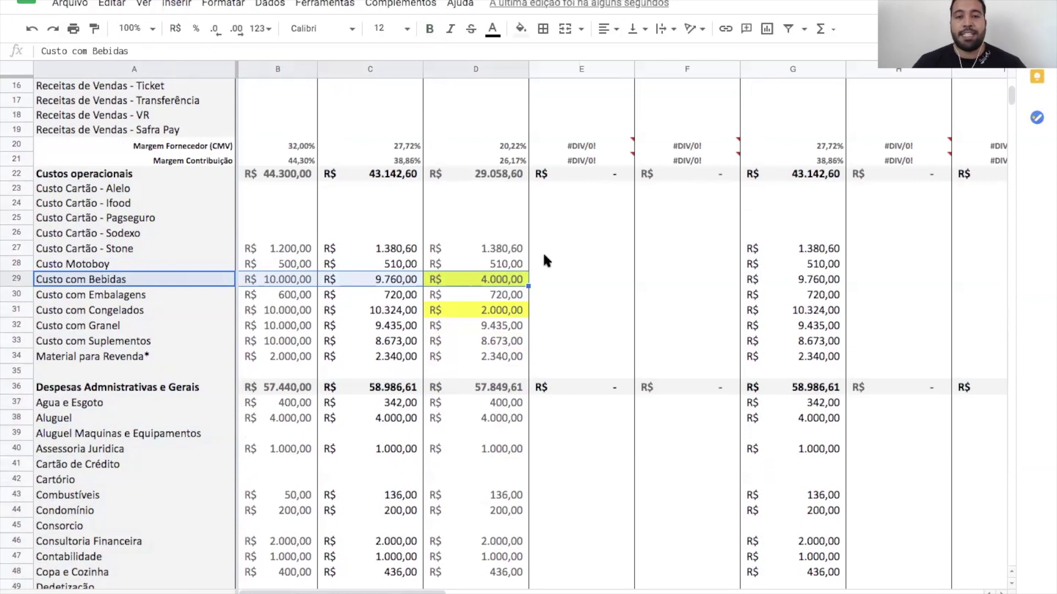
pyautogui.scroll(3, 542, 252)
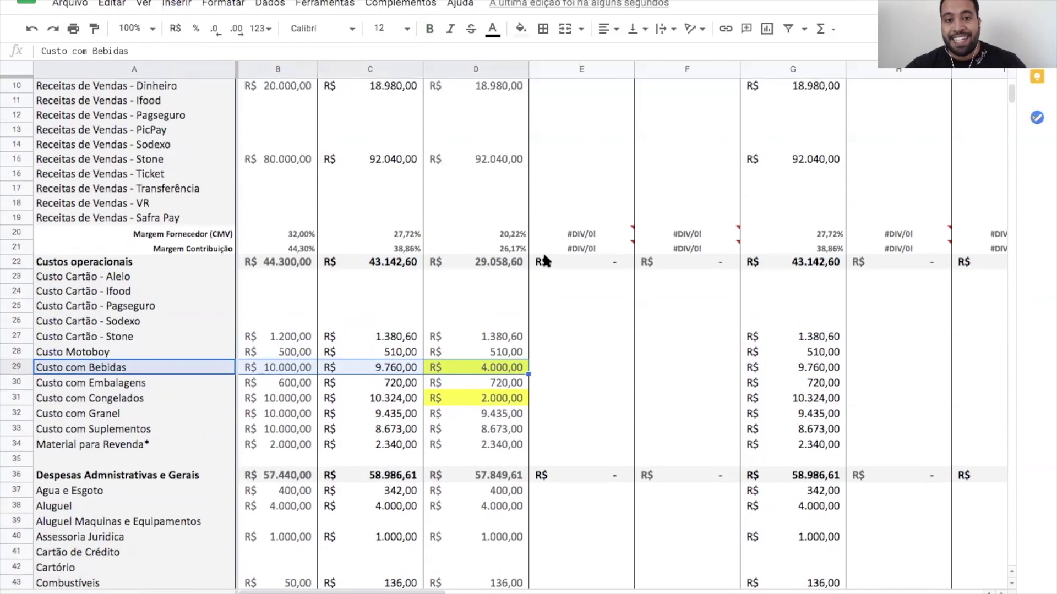
pyautogui.click(384, 101)
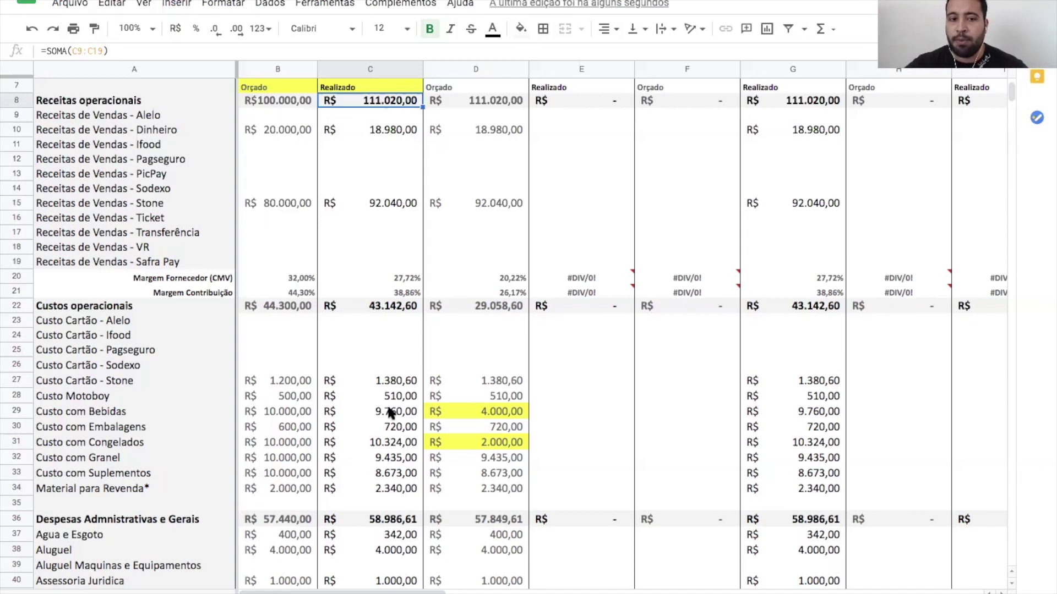
# Highlight the Resultado operacional row across the monthly columns to review it, ending on its label
pyautogui.scroll(-12, 388, 412)
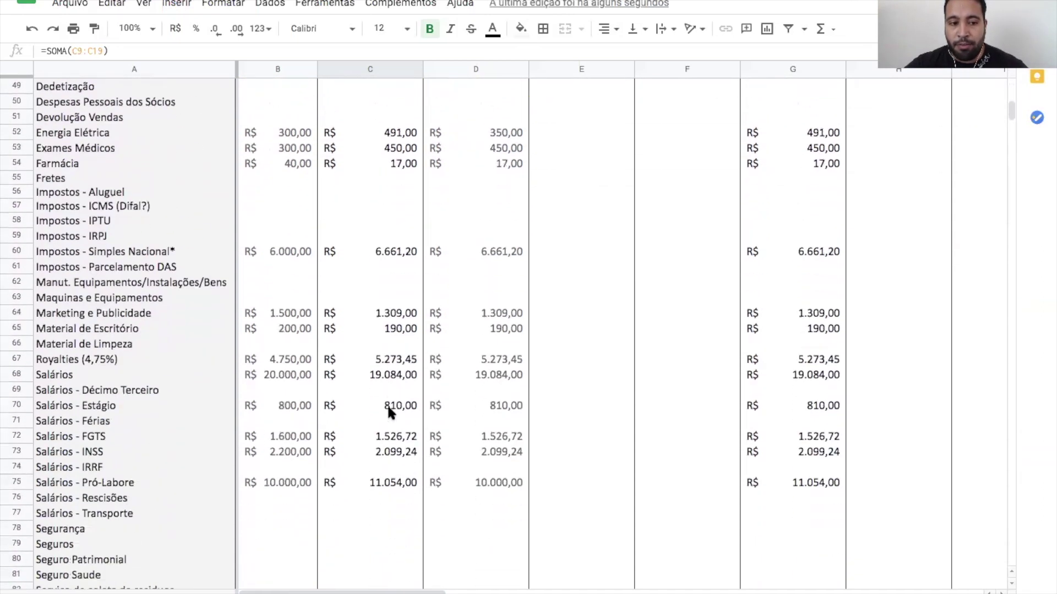
pyautogui.scroll(-7, 387, 412)
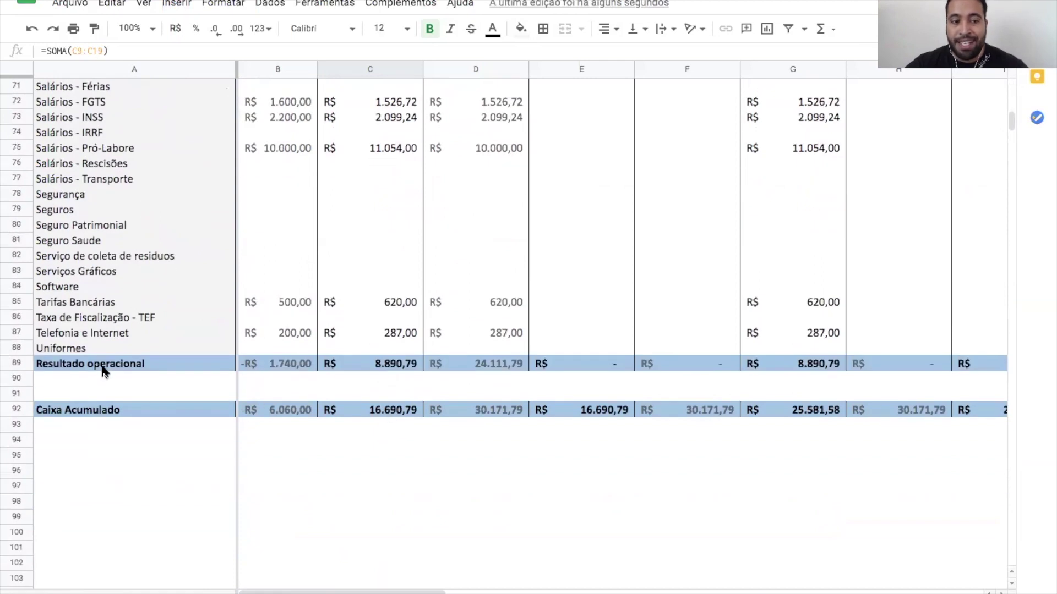
pyautogui.click(103, 372)
pyautogui.hotkey('shift', 'Right')
pyautogui.hotkey('shift', 'Right')
pyautogui.hotkey('shift', 'Right')
pyautogui.hotkey('shift', 'Right')
pyautogui.hotkey('shift', 'Right')
pyautogui.hotkey('shift', 'Right')
pyautogui.hotkey('shift', 'Right')
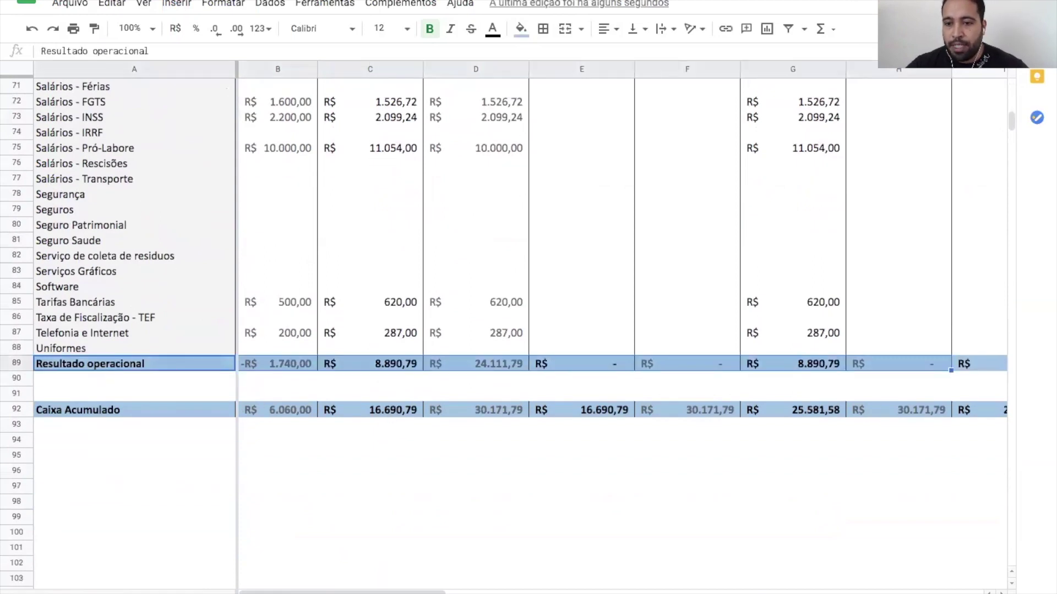
pyautogui.hotkey('shift', 'Right')
pyautogui.press('Left')
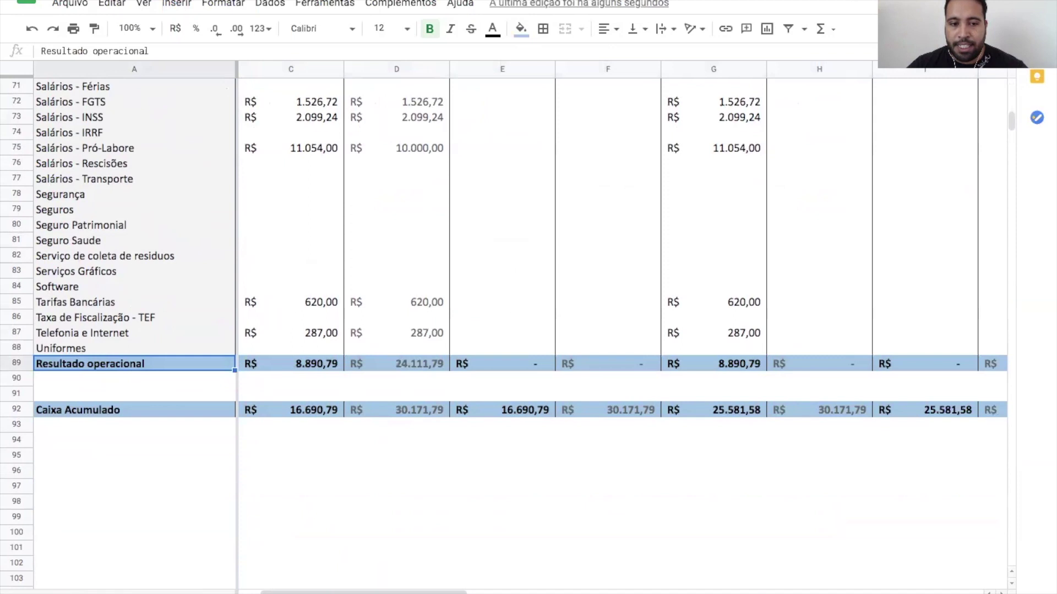
# Insert one blank row below row 90, between Resultado operacional and Caixa Acumulado
pyautogui.press('Right')
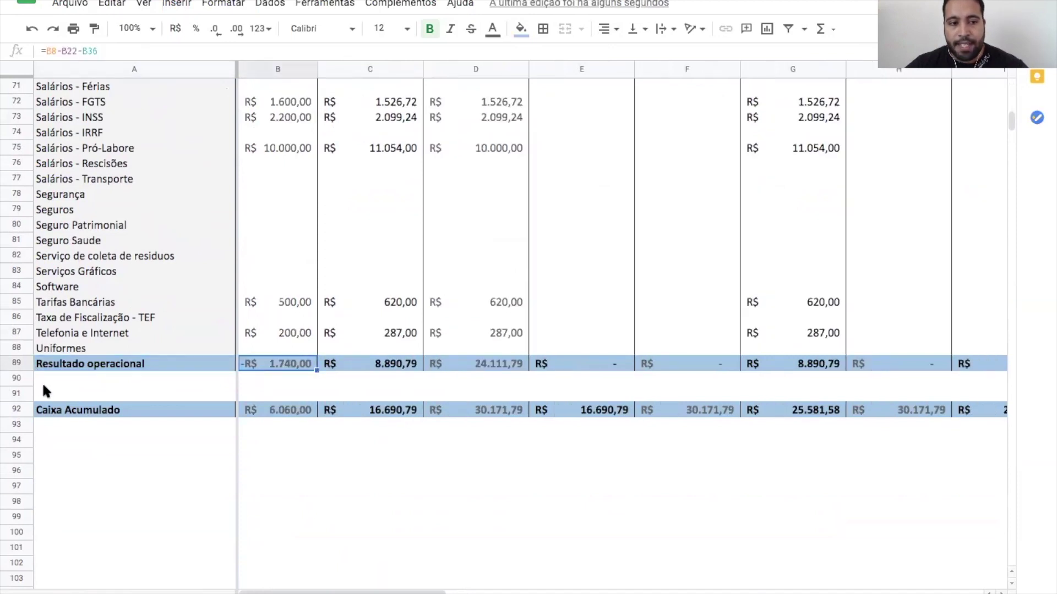
pyautogui.rightClick(16, 378)
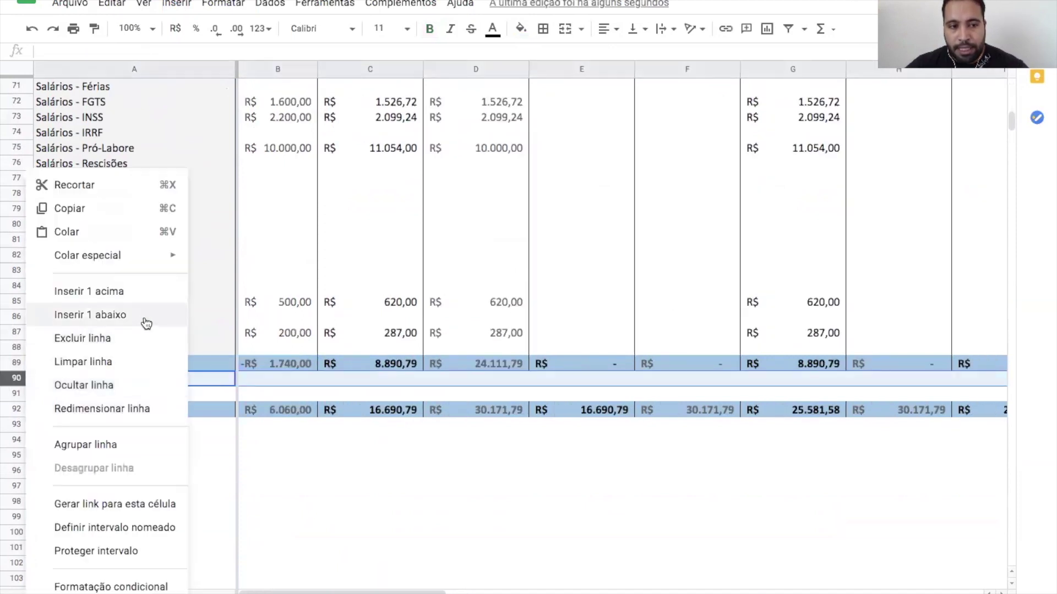
pyautogui.click(143, 316)
pyautogui.click(151, 363)
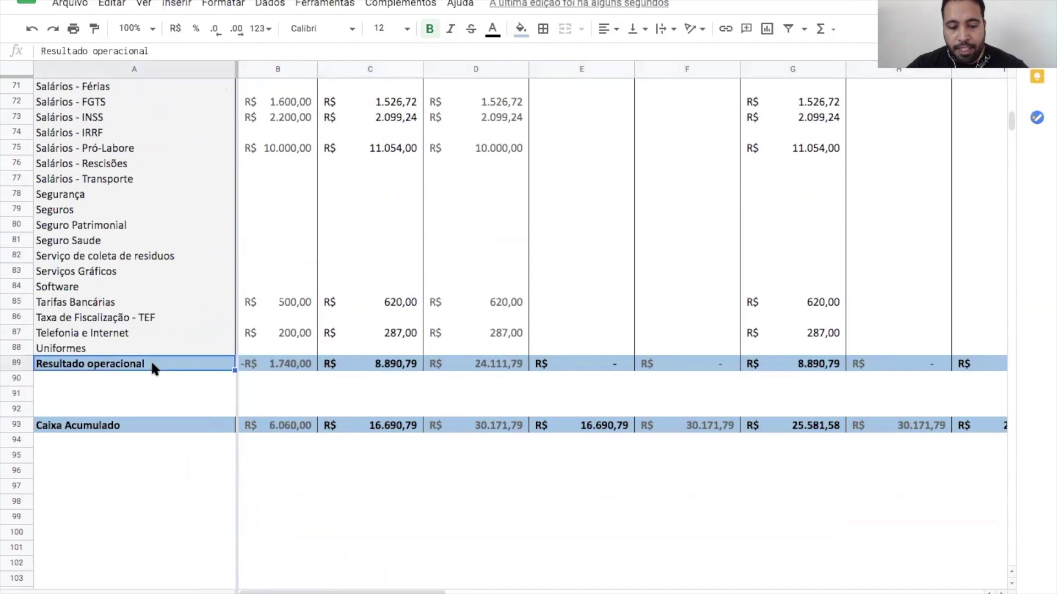
pyautogui.press('Down')
# Copy the formatted Despesas Admnistrativas e Gerais heading from A36 into cell A91
pyautogui.scroll(10, 240, 224)
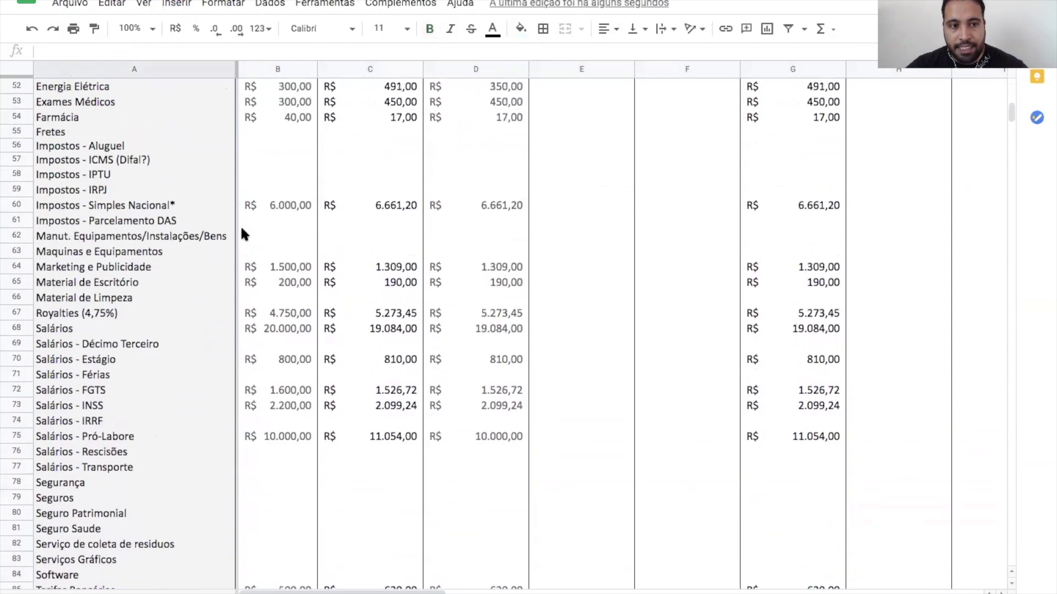
pyautogui.scroll(3, 239, 226)
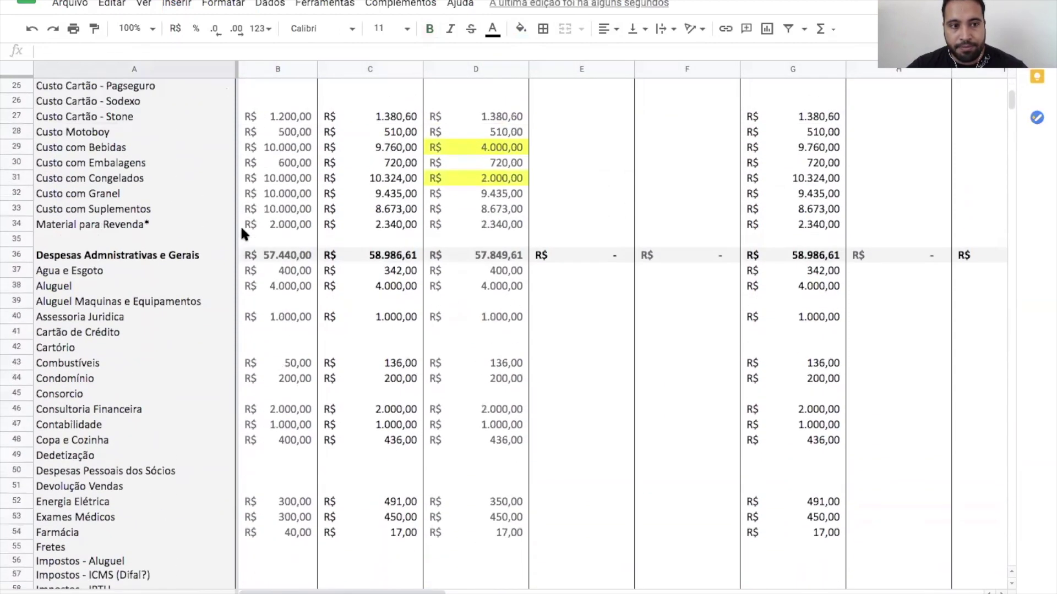
pyautogui.click(177, 257)
pyautogui.scroll(-12, 177, 256)
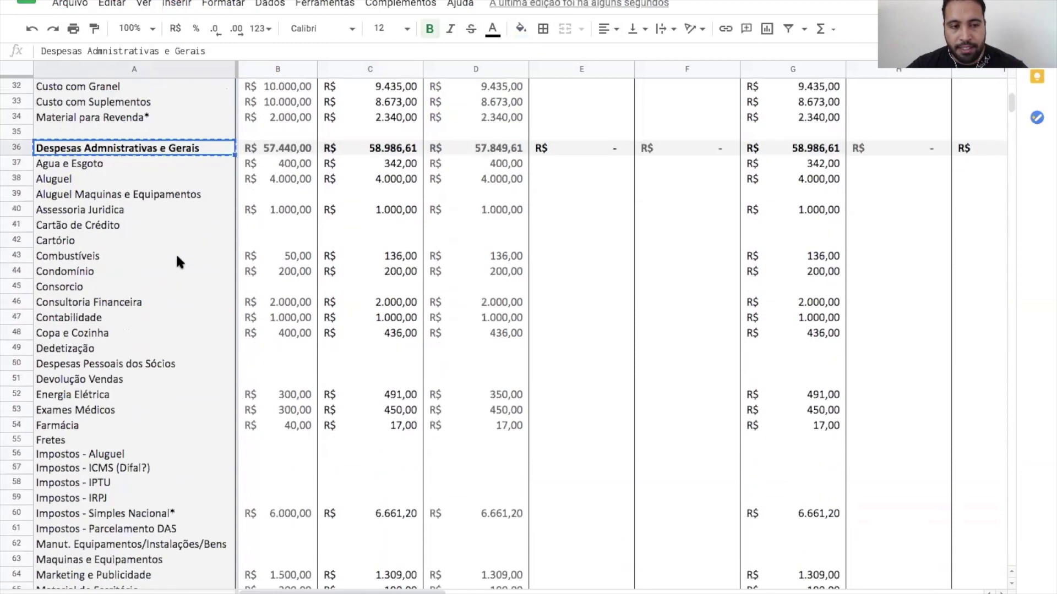
pyautogui.scroll(-1, 176, 252)
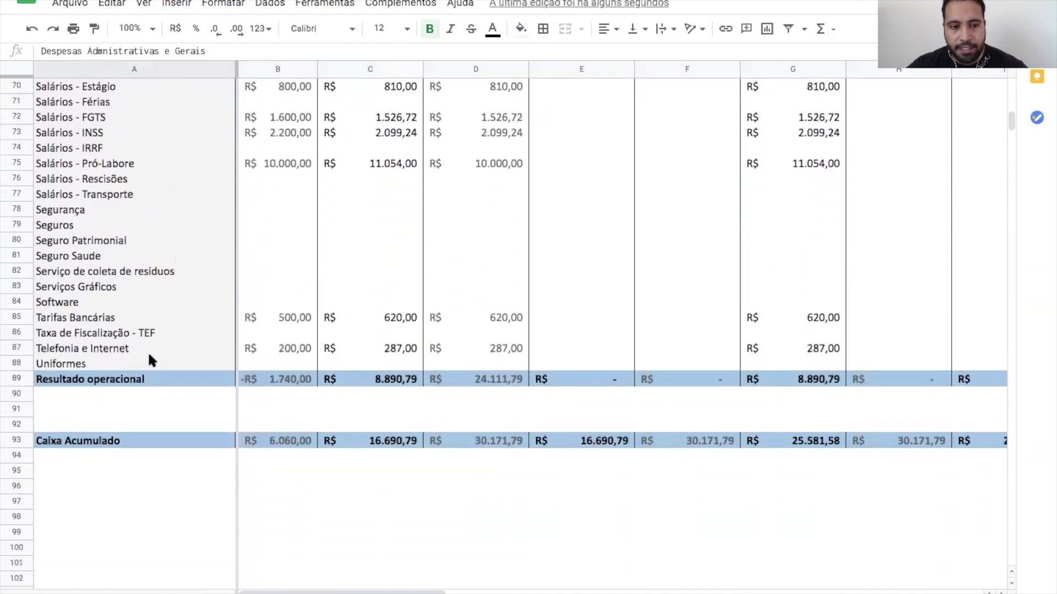
pyautogui.click(103, 409)
# Replace the heading text in A91 with "Empréstimos e Outras Entradas"
pyautogui.write('Empré')
pyautogui.write('mos ')
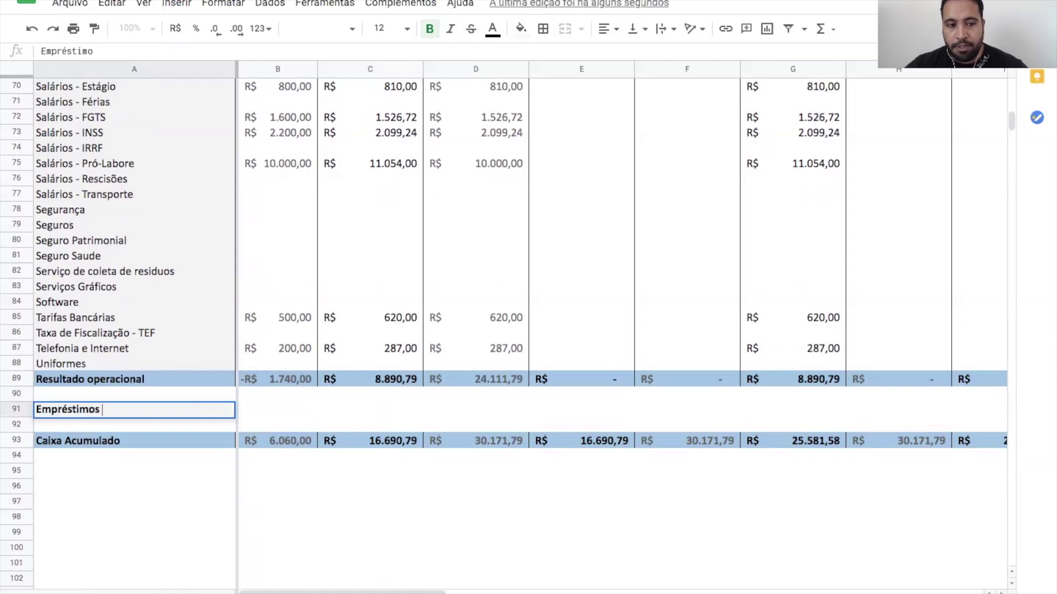
pyautogui.write('e Out')
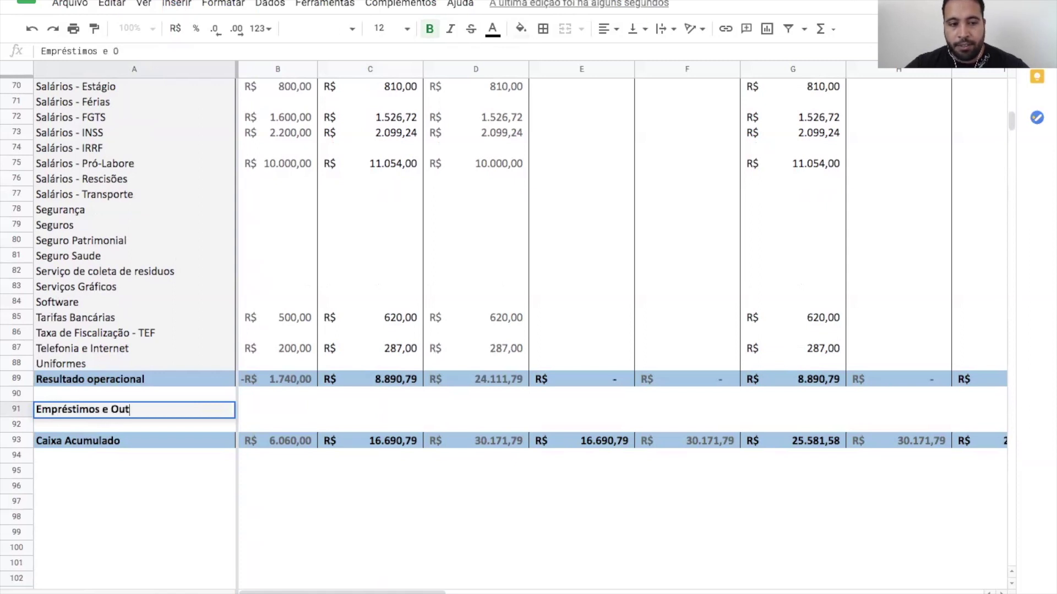
pyautogui.write('ras Entradas de')
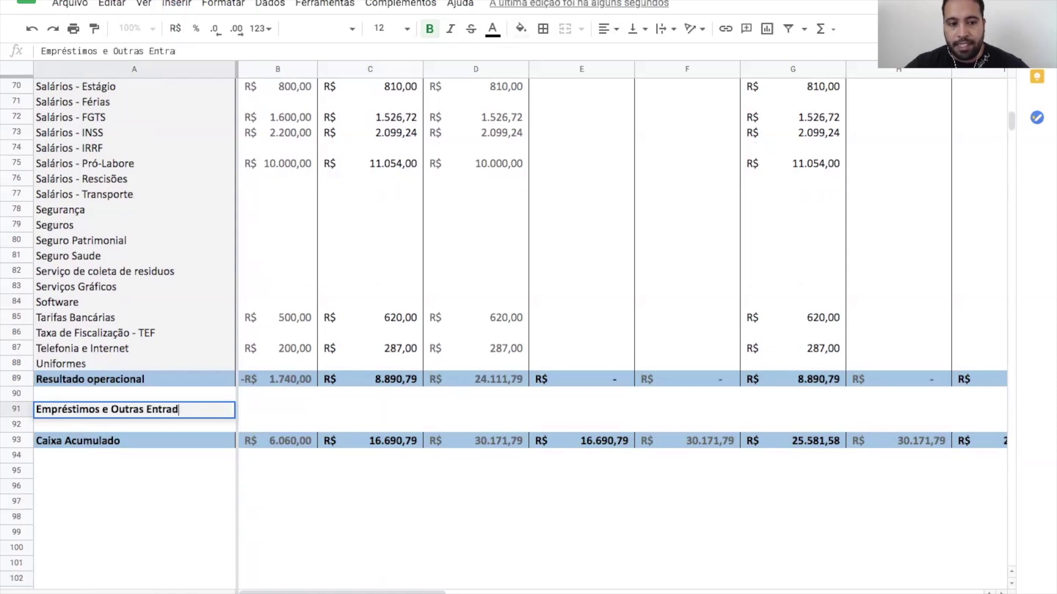
pyautogui.press('BackSpace')
pyautogui.press('BackSpace')
pyautogui.press('BackSpace')
pyautogui.press('BackSpace')
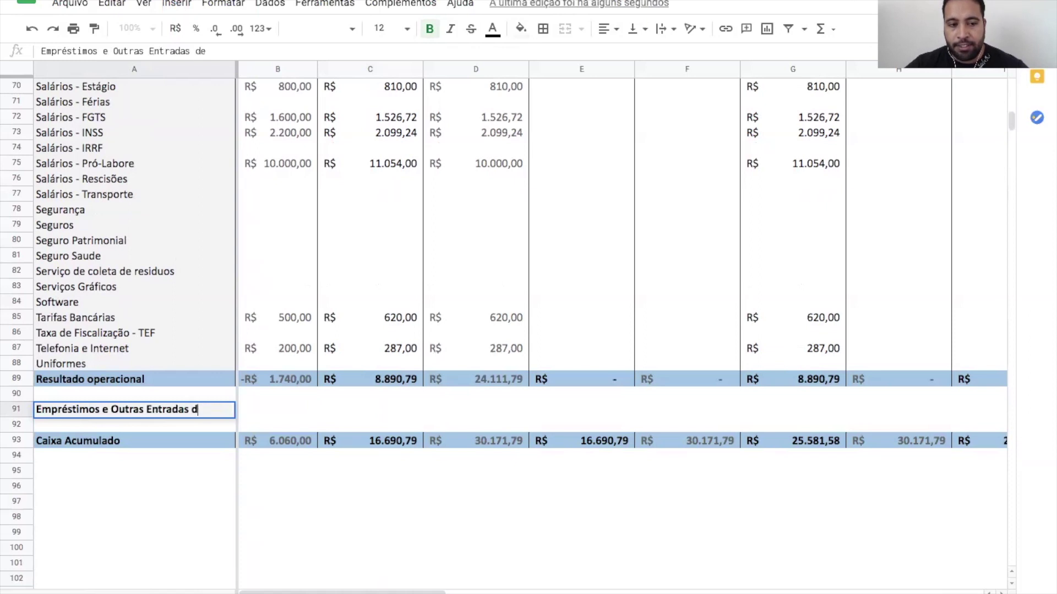
pyautogui.press('Tab')
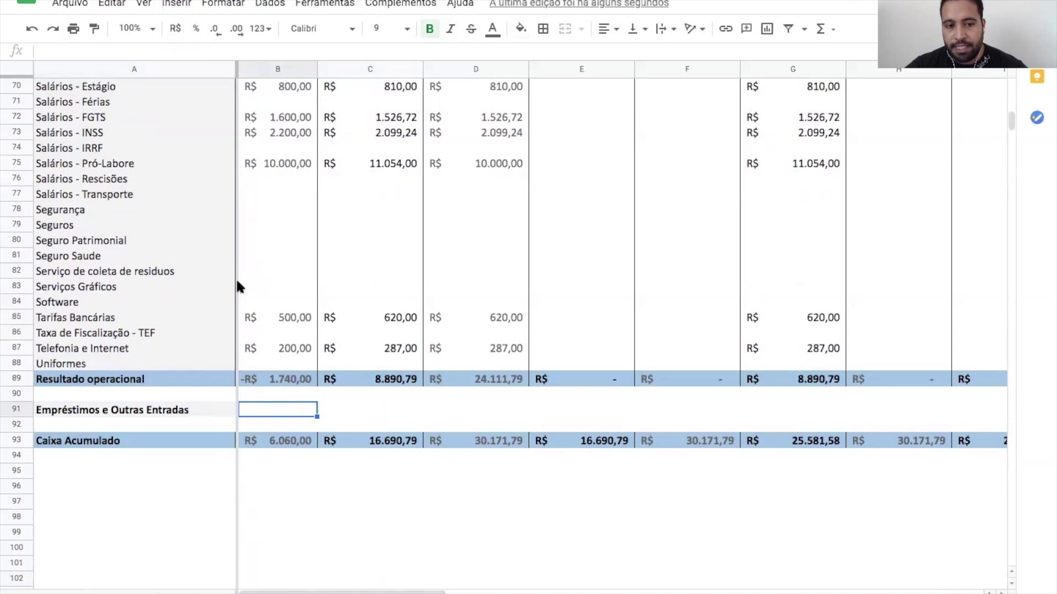
# Copy the Despesas Admnistrativas e Gerais total formula from C36 into B91, beside the Empréstimos e Outras Entradas heading
pyautogui.scroll(12, 237, 282)
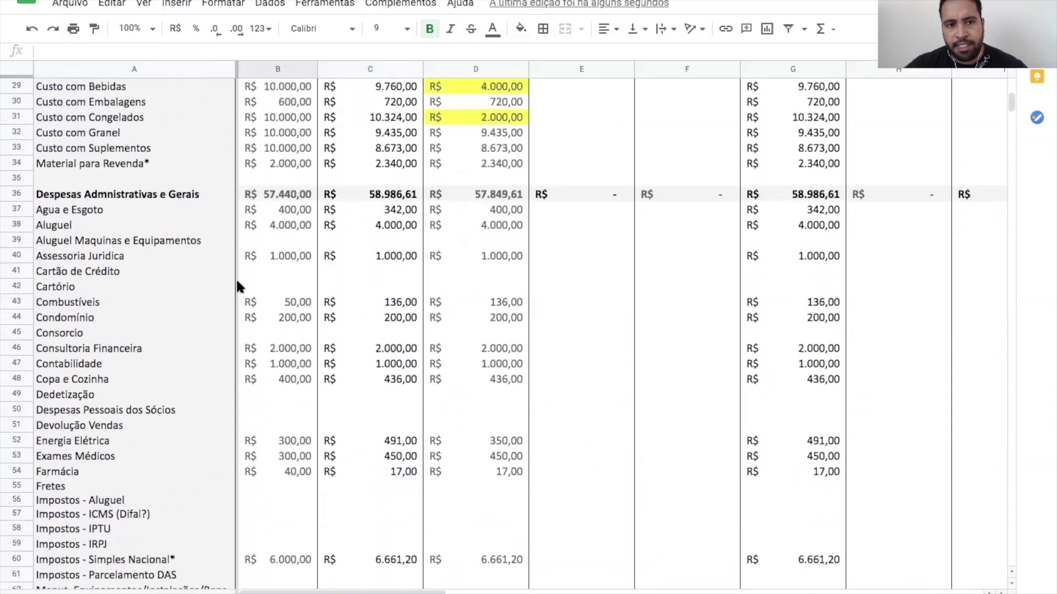
pyautogui.scroll(1, 236, 282)
pyautogui.click(303, 203)
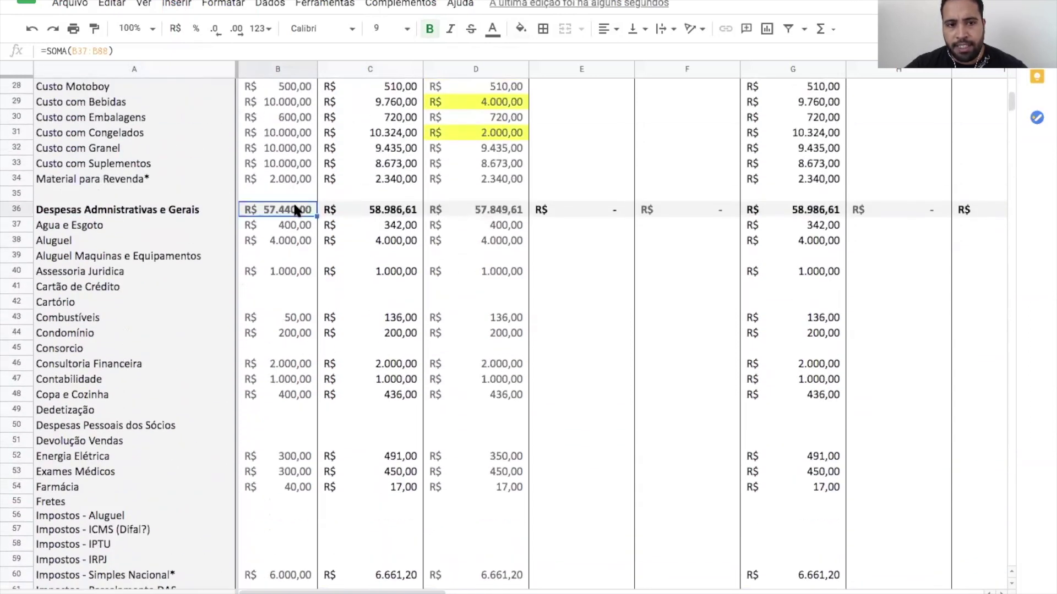
pyautogui.click(356, 206)
pyautogui.hotkey('ctrl', 'c')
pyautogui.scroll(-15, 356, 205)
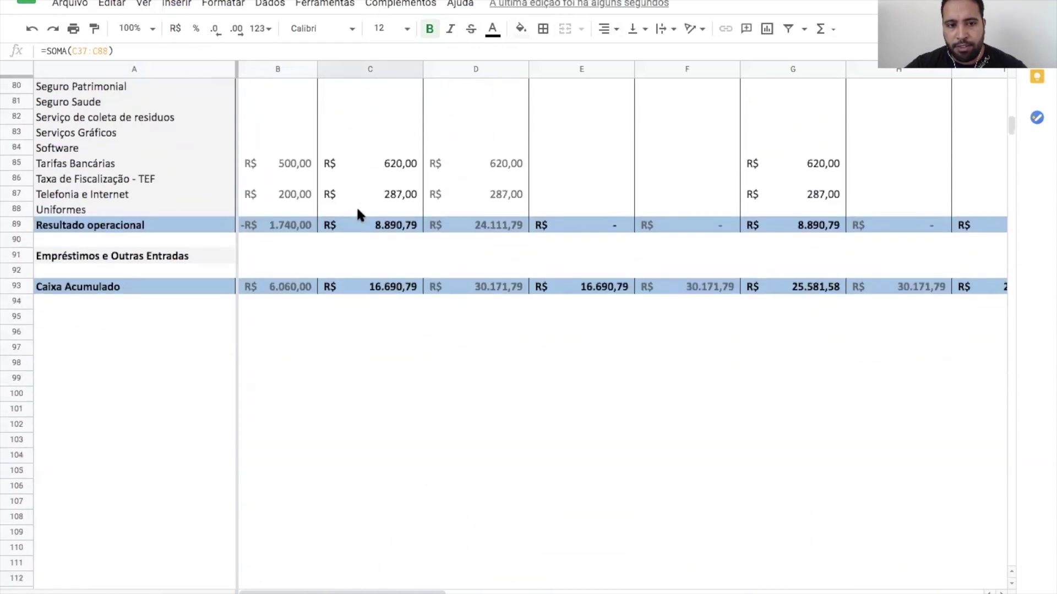
pyautogui.click(275, 255)
pyautogui.hotkey('ctrl', 'v')
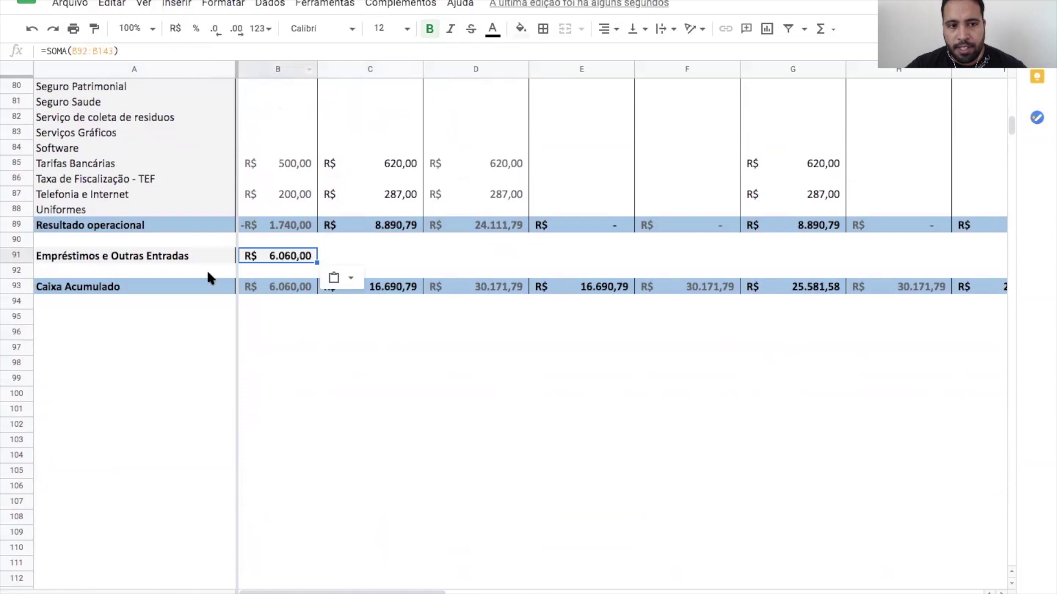
# Insert five rows above row 92, under the Empréstimos e Outras Entradas heading
pyautogui.moveTo(18, 270); pyautogui.dragTo(17, 308)
pyautogui.rightClick(17, 308)
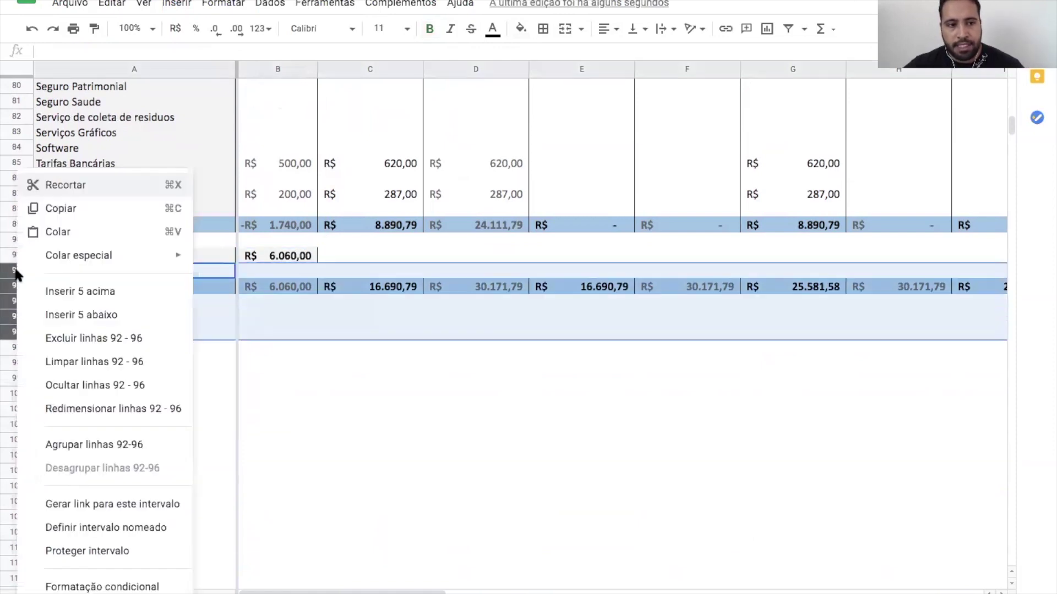
pyautogui.click(117, 291)
pyautogui.click(138, 269)
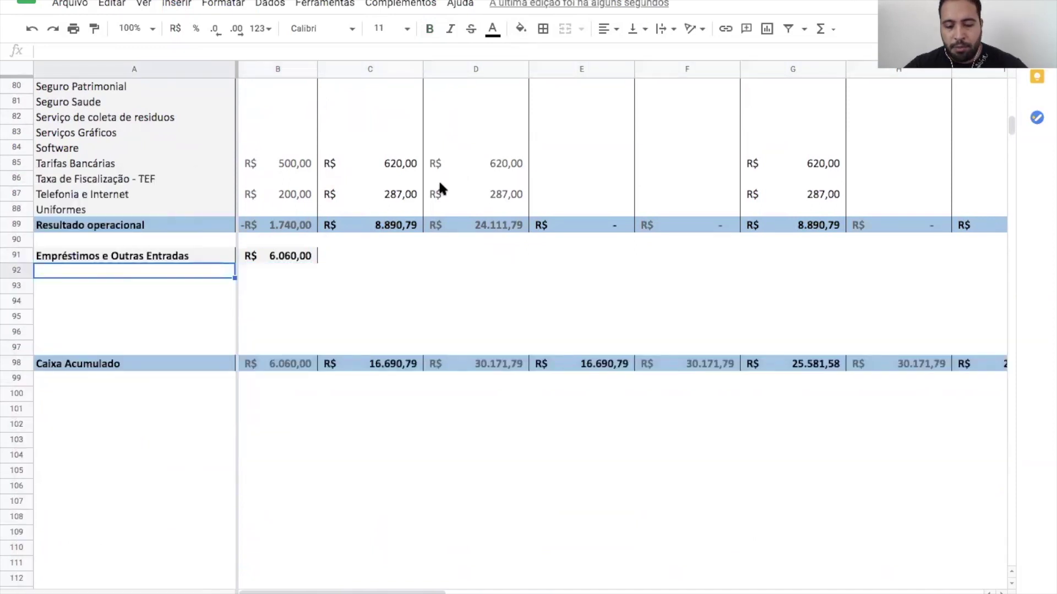
# Enter the labels "Empréstimo bancário" in A92 and "Empréstimo com sócios" in A93
pyautogui.write('Empréstimos')
pyautogui.press('BackSpace')
pyautogui.press('BackSpace')
pyautogui.write('bancário')
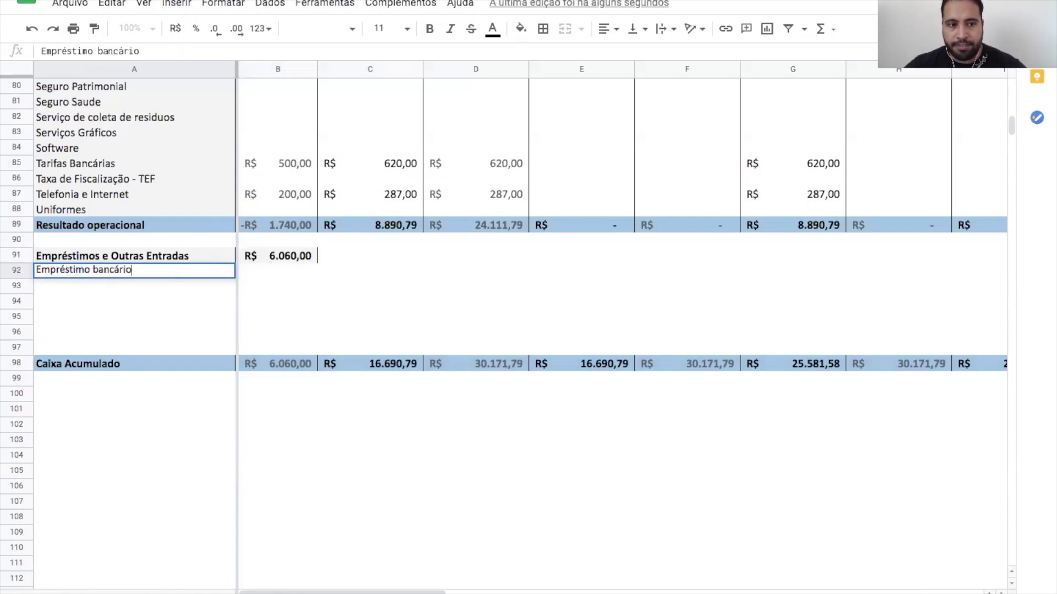
pyautogui.press('Return')
pyautogui.write("Empre'")
pyautogui.write('éstimo ')
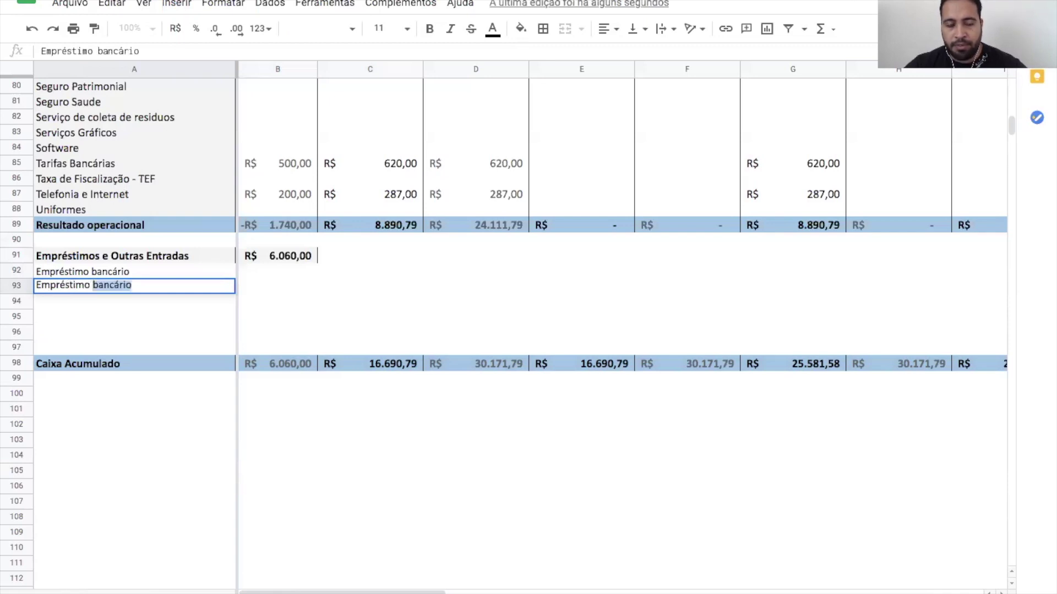
pyautogui.write('com sócios')
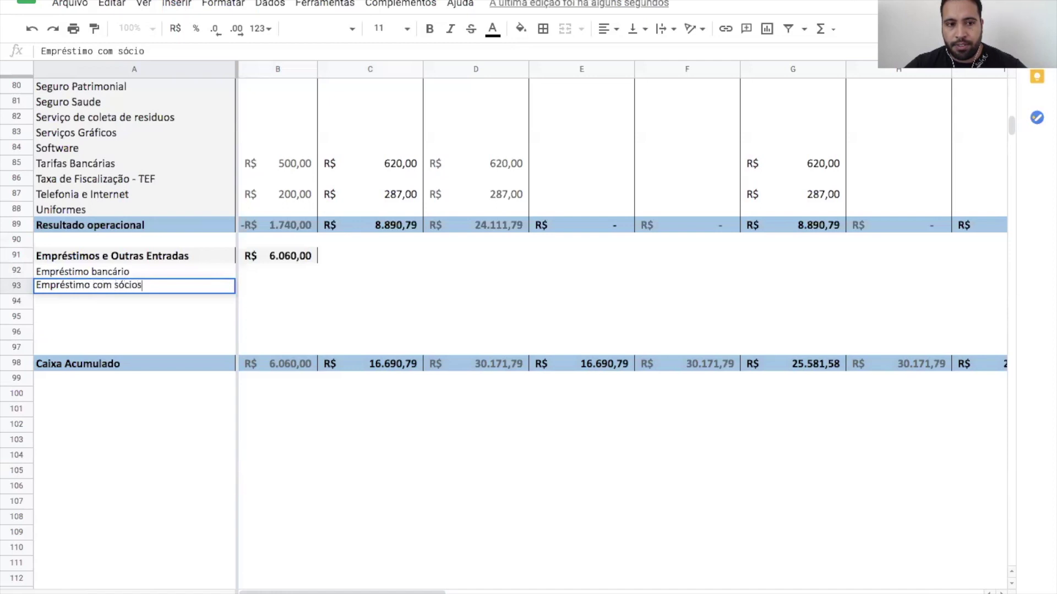
pyautogui.press('Return')
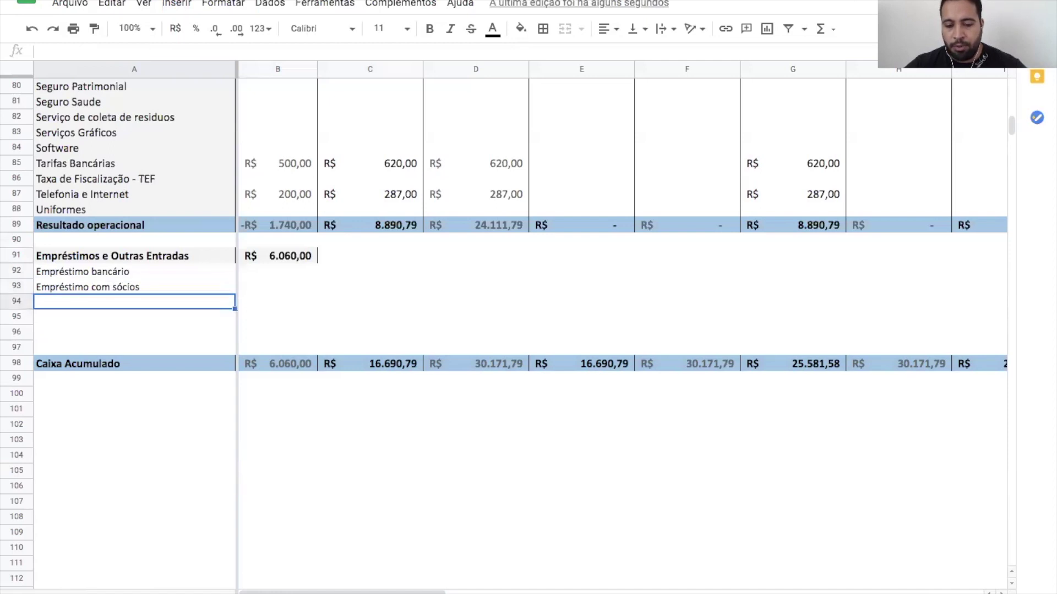
# Enter the label "Antecipação de Recebíveis" in A94
pyautogui.write('Anteci')
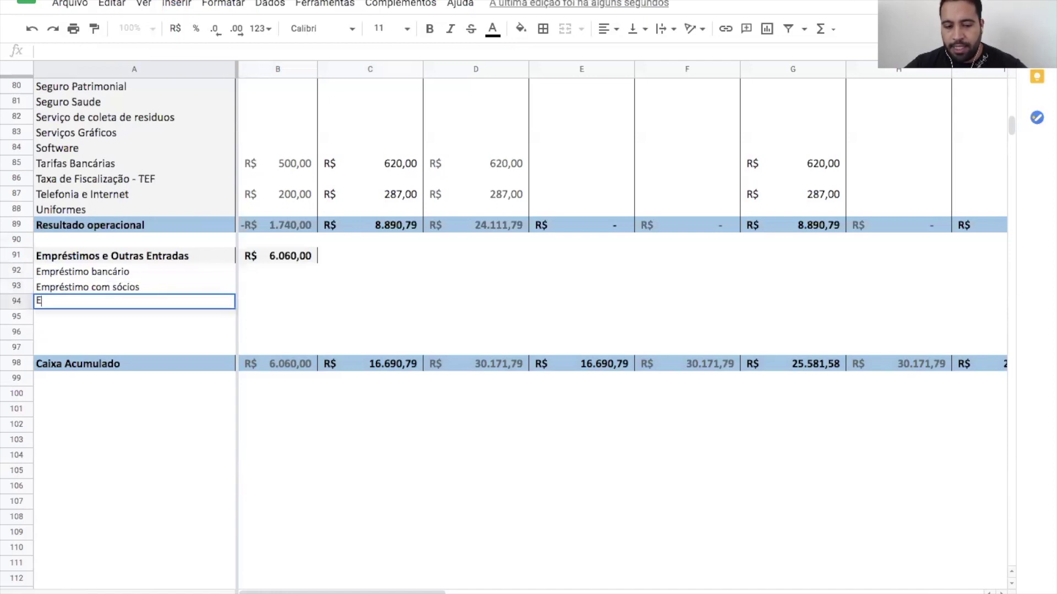
pyautogui.write('pação de Cart')
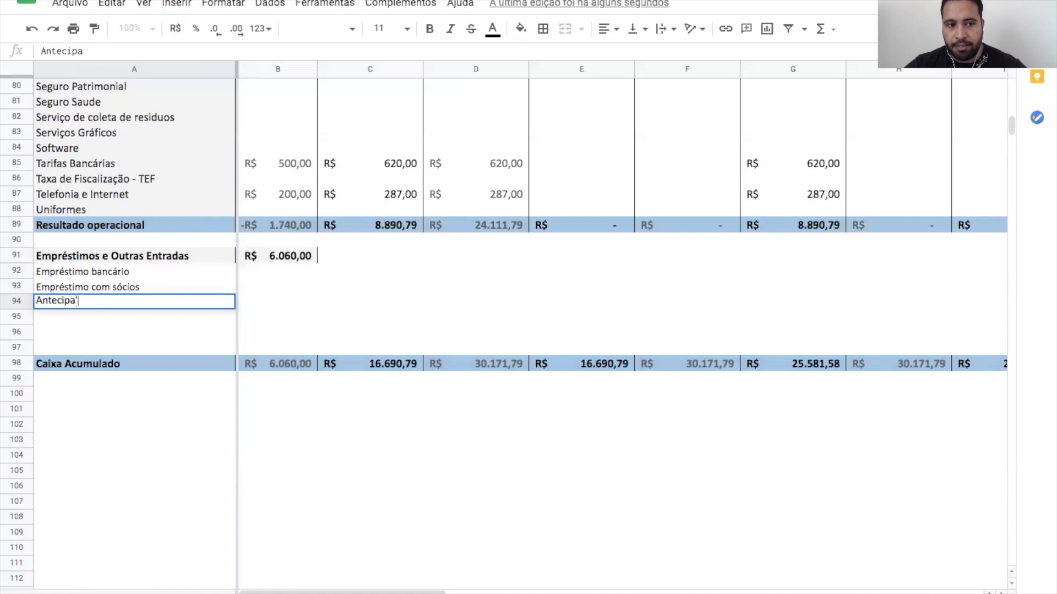
pyautogui.press('BackSpace')
pyautogui.press('BackSpace')
pyautogui.press('BackSpace')
pyautogui.press('BackSpace')
pyautogui.write('Recebíveis')
pyautogui.press('Return')
# Enter the label "Venda de ativos imobilizados" in A95
pyautogui.write('Vendas')
pyautogui.press('BackSpace')
pyautogui.write('de a')
pyautogui.press('BackSpace')
pyautogui.write('Ativ')
pyautogui.press('BackSpace')
pyautogui.press('BackSpace')
pyautogui.press('BackSpace')
pyautogui.press('BackSpace')
pyautogui.write('ativos imobilizados')
pyautogui.press('Return')
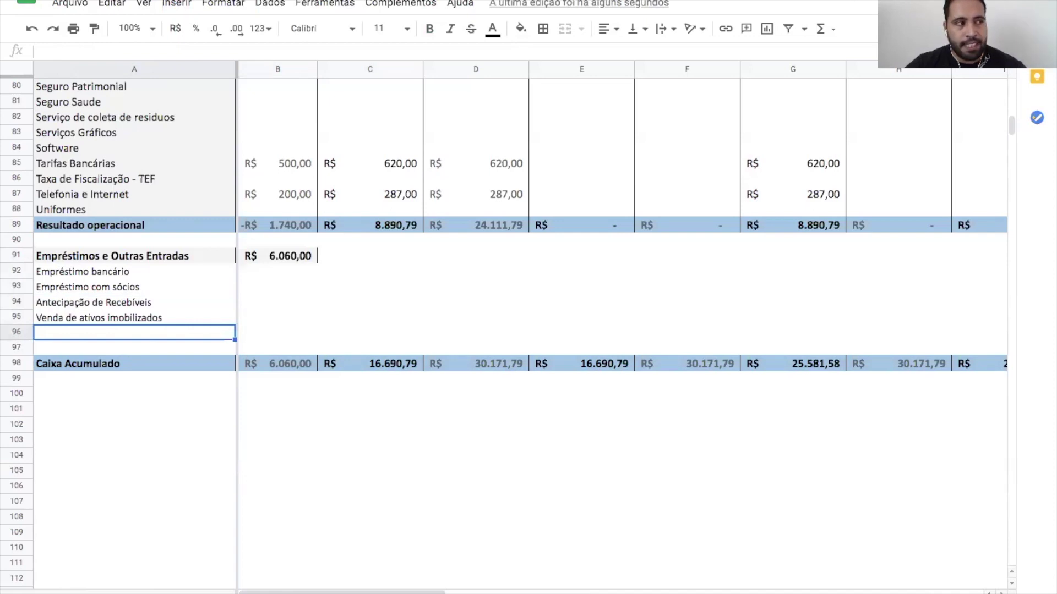
# Enter the label "Receita com Investimentos" in A96
pyautogui.write('Receita com ')
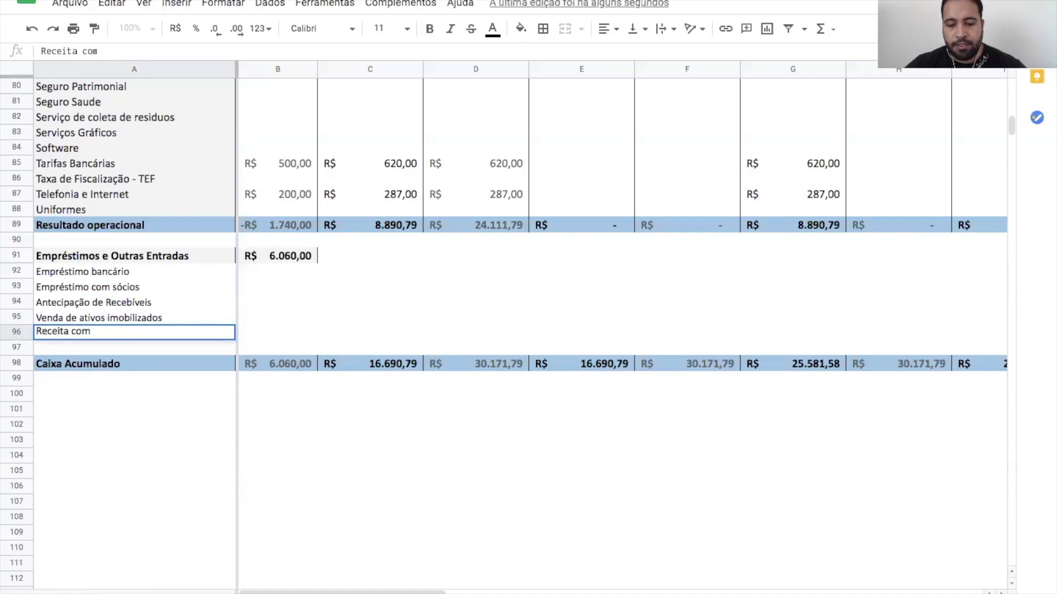
pyautogui.write('I')
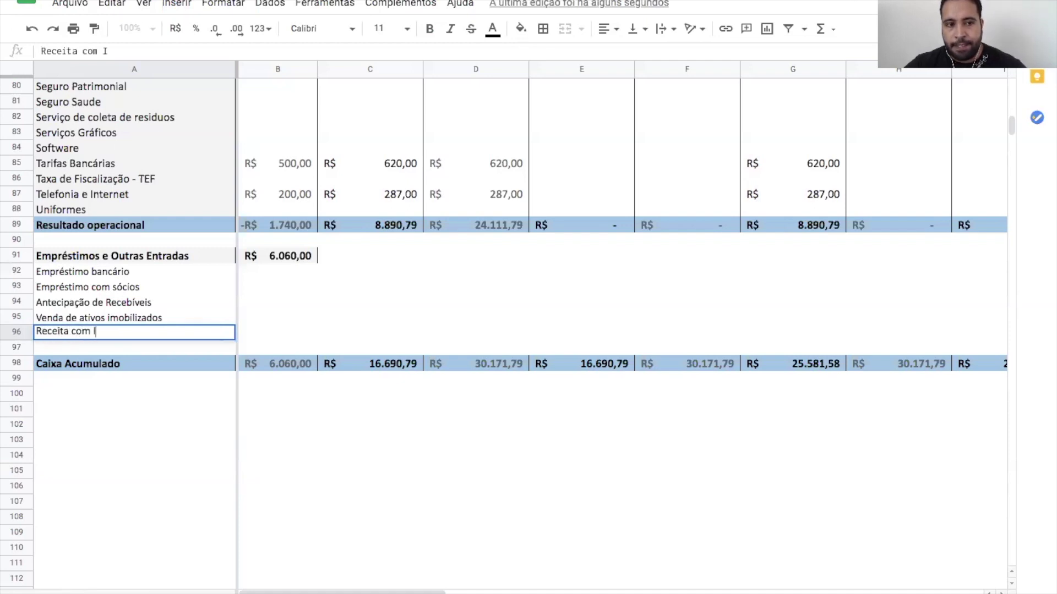
pyautogui.write('nvestimentos')
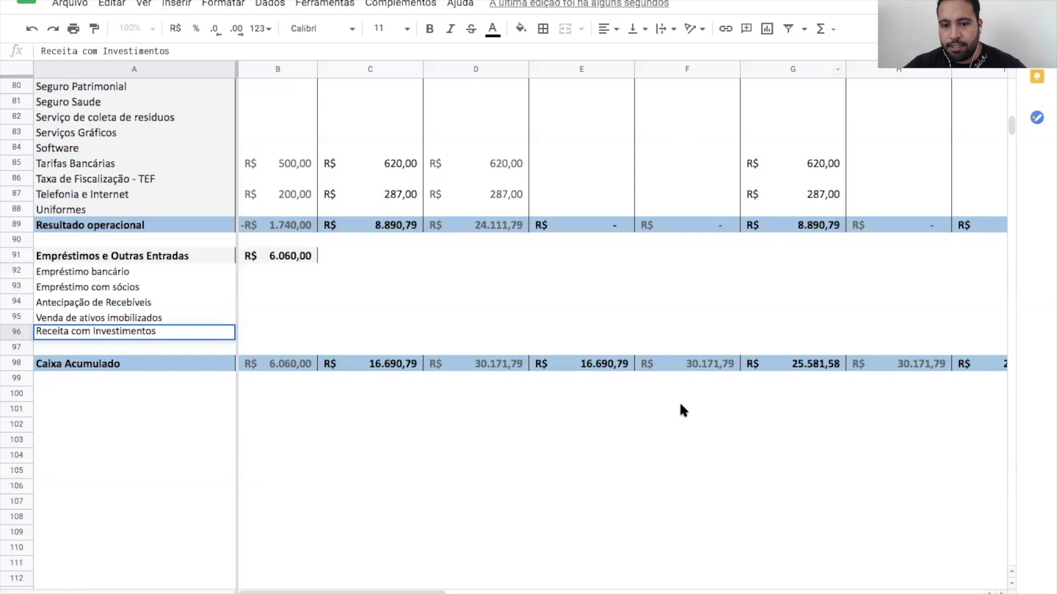
pyautogui.press('Up')
# Enter 50000 for Empréstimo bancário in B92 and check the section total formula in B91
pyautogui.press('Up')
pyautogui.press('Up')
pyautogui.press('Up')
pyautogui.press('Right')
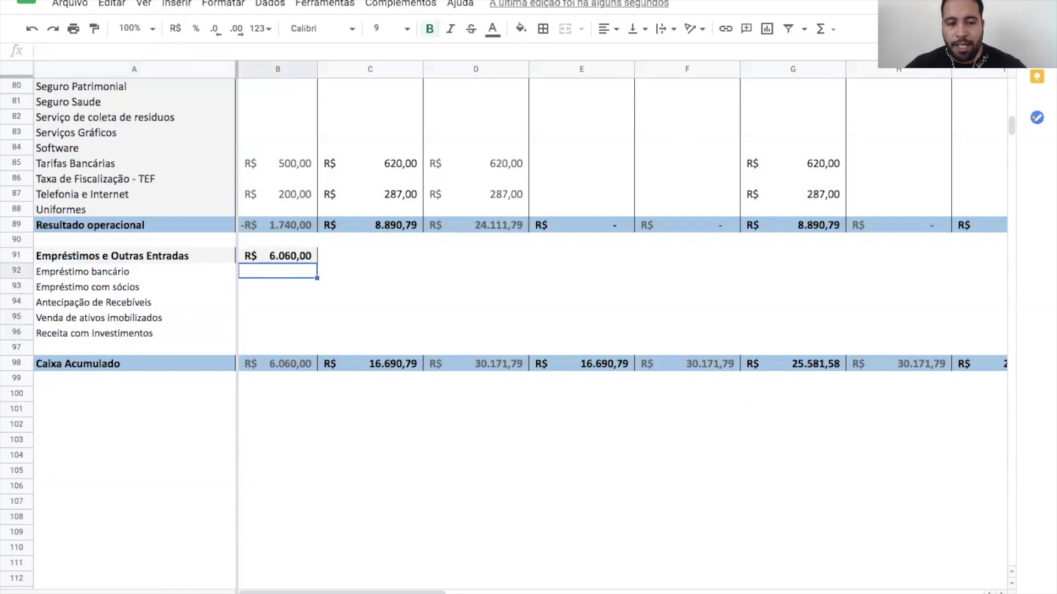
pyautogui.write('5000')
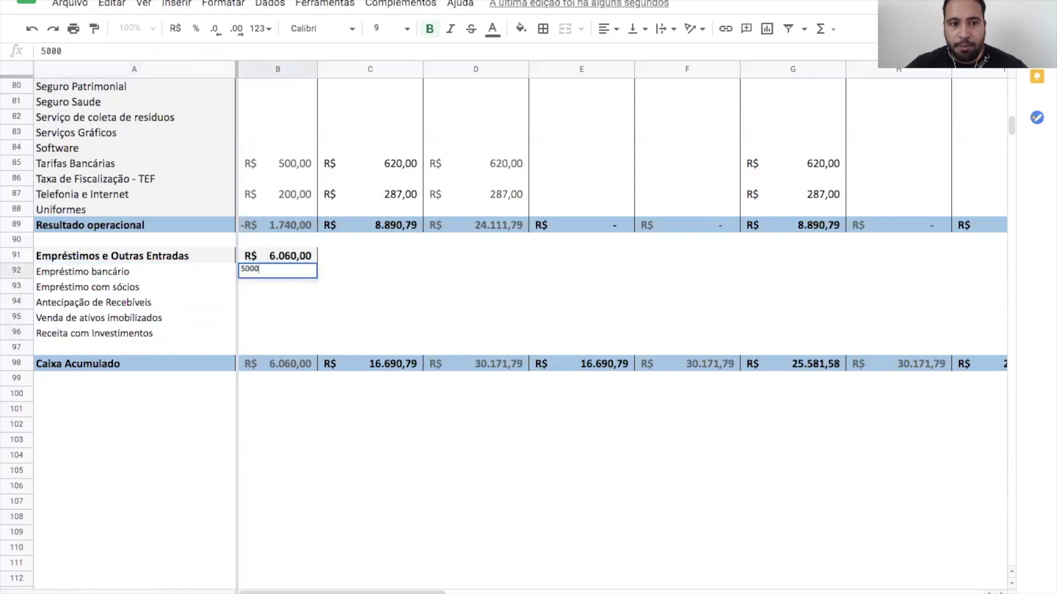
pyautogui.write('0')
pyautogui.press('Return')
pyautogui.press('Up')
pyautogui.press('Up')
pyautogui.press('Up')
pyautogui.press('Up')
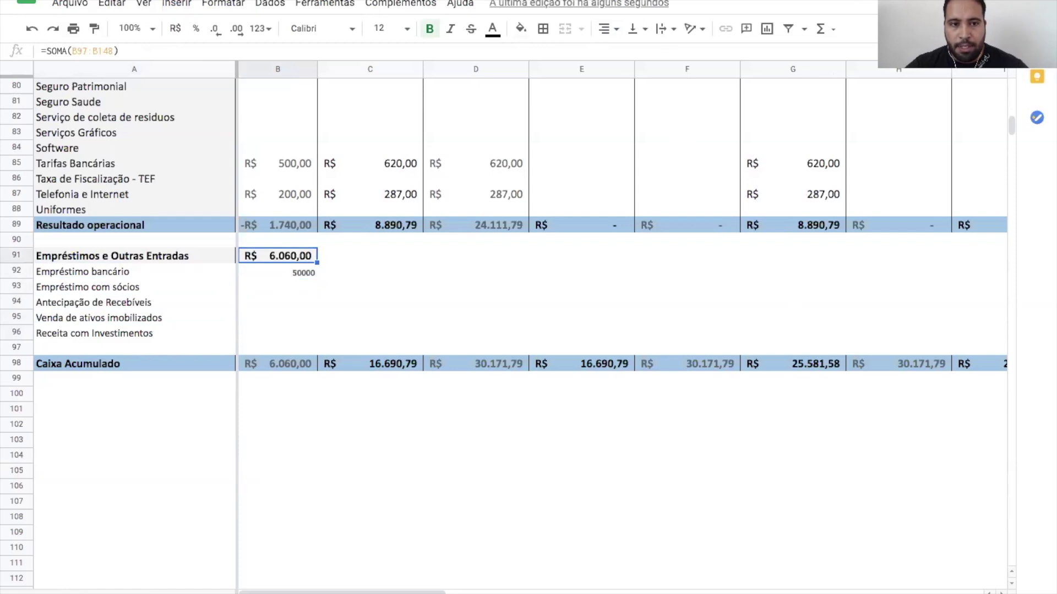
# Apply the currency formatting of the Telefonia e Internet value in C87 to the Empréstimo bancário value in B92
pyautogui.click(394, 197)
pyautogui.click(94, 29)
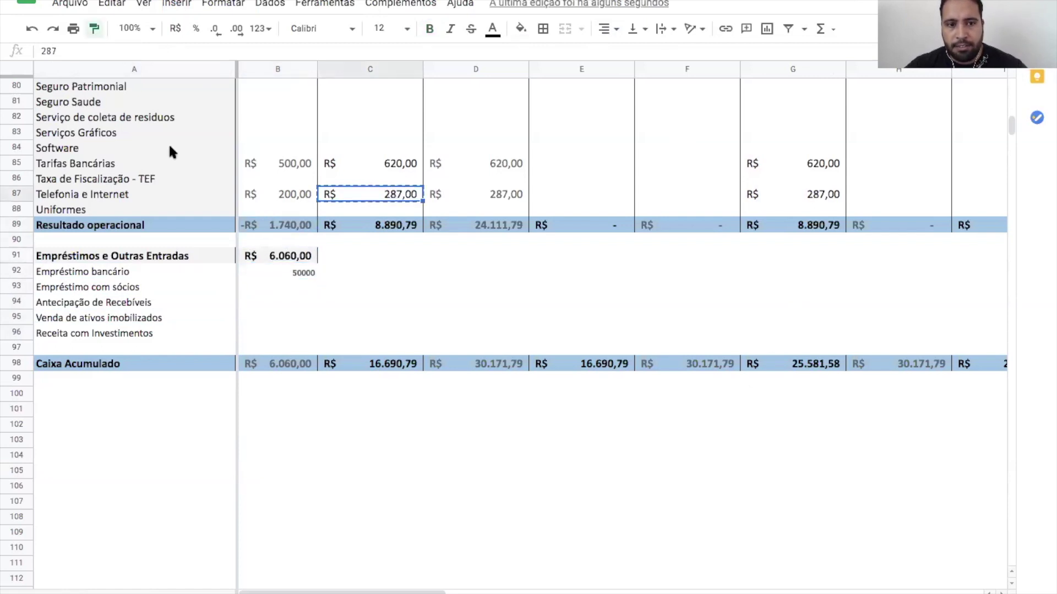
pyautogui.click(286, 271)
# Copy the section total and Empréstimo bancário value from B91:B92 into C91:C92, and clear the original cells
pyautogui.click(278, 256)
pyautogui.keyDown('shift'); pyautogui.click(277, 271); pyautogui.keyUp('shift')
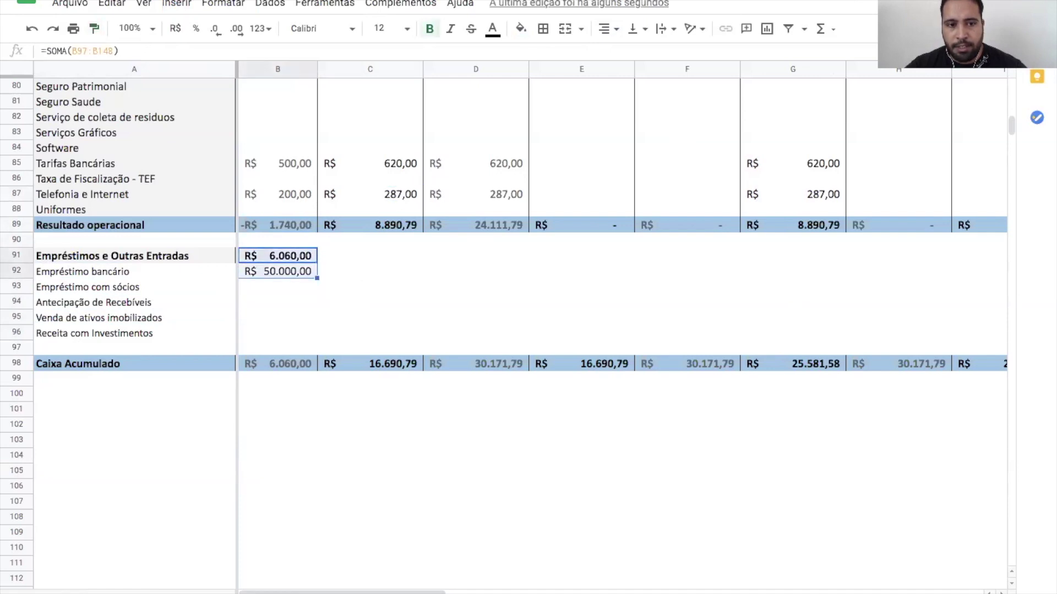
pyautogui.hotkey('ctrl', 'c')
pyautogui.click(370, 256)
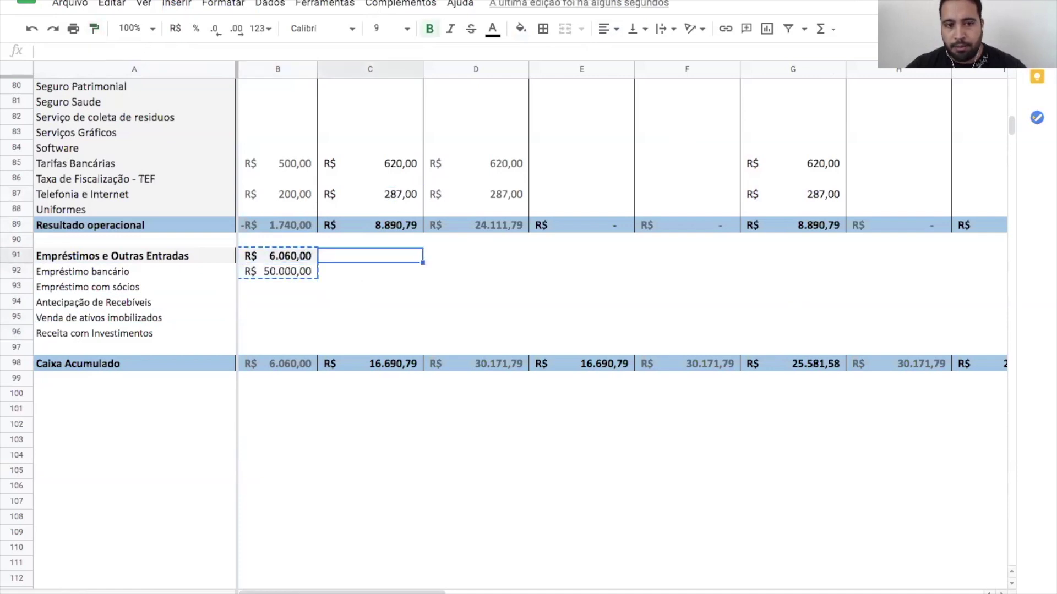
pyautogui.hotkey('ctrl', 'v')
pyautogui.click(278, 255)
pyautogui.keyDown('shift'); pyautogui.click(277, 271); pyautogui.keyUp('shift')
pyautogui.press('Delete')
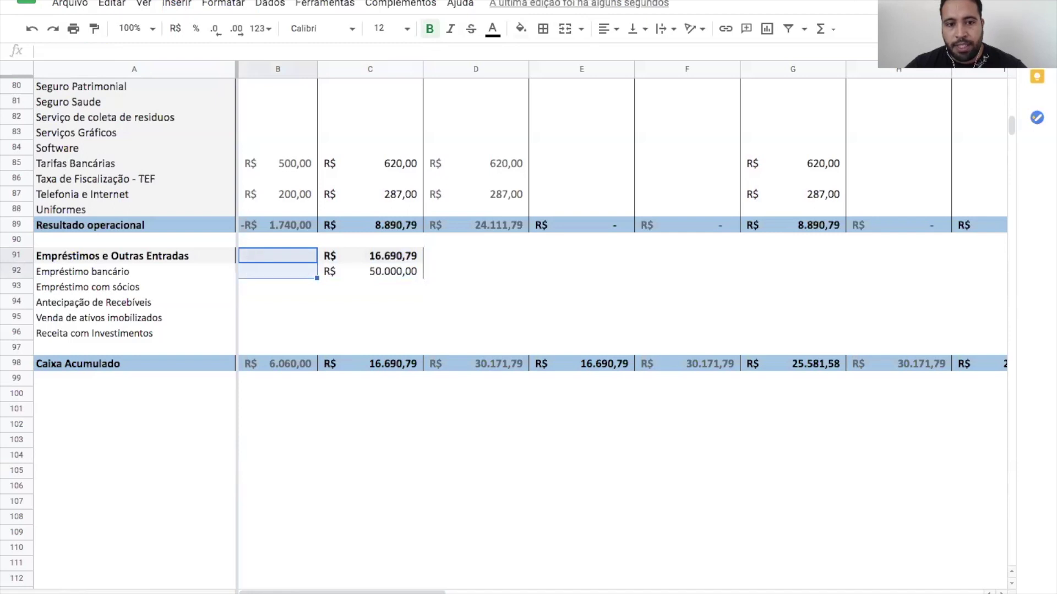
# Copy the Empréstimo bancário value's formatting to C93 and enter 1500 there for Empréstimo com sócios
pyautogui.press('Right')
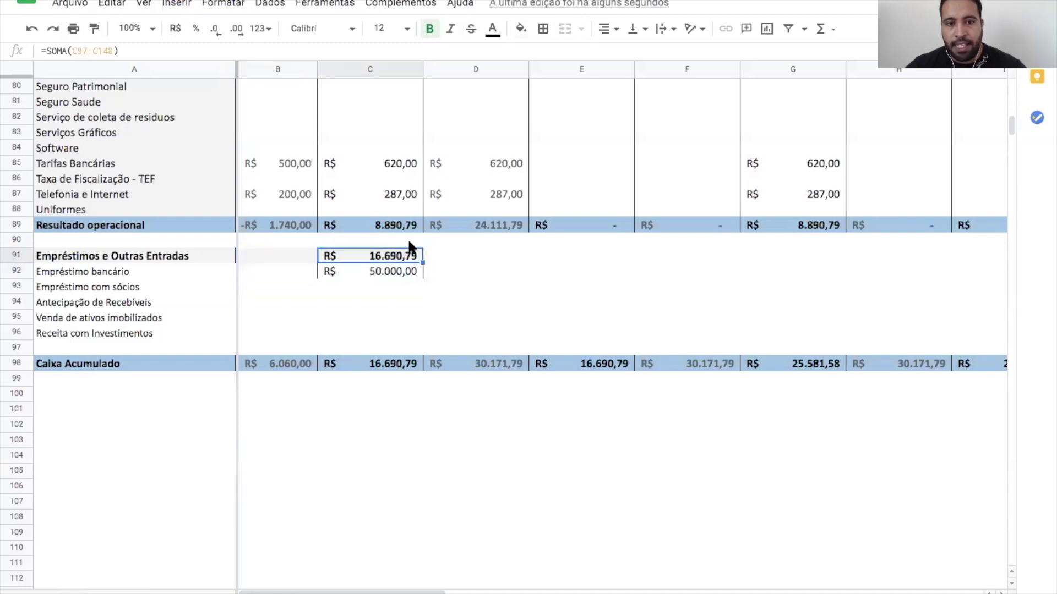
pyautogui.click(401, 271)
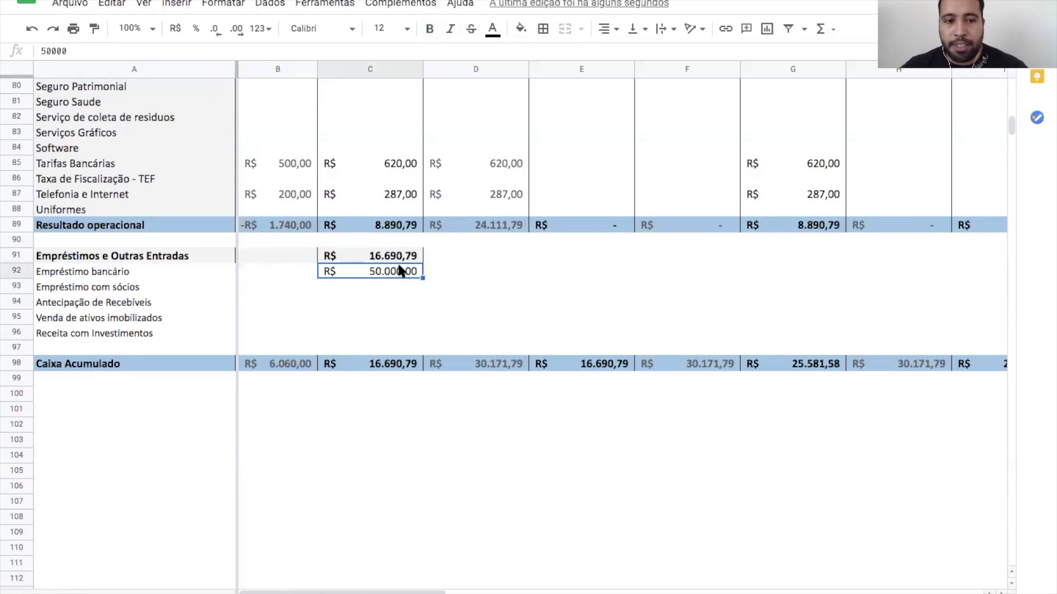
pyautogui.hotkey('ctrl', 'c')
pyautogui.press('Down')
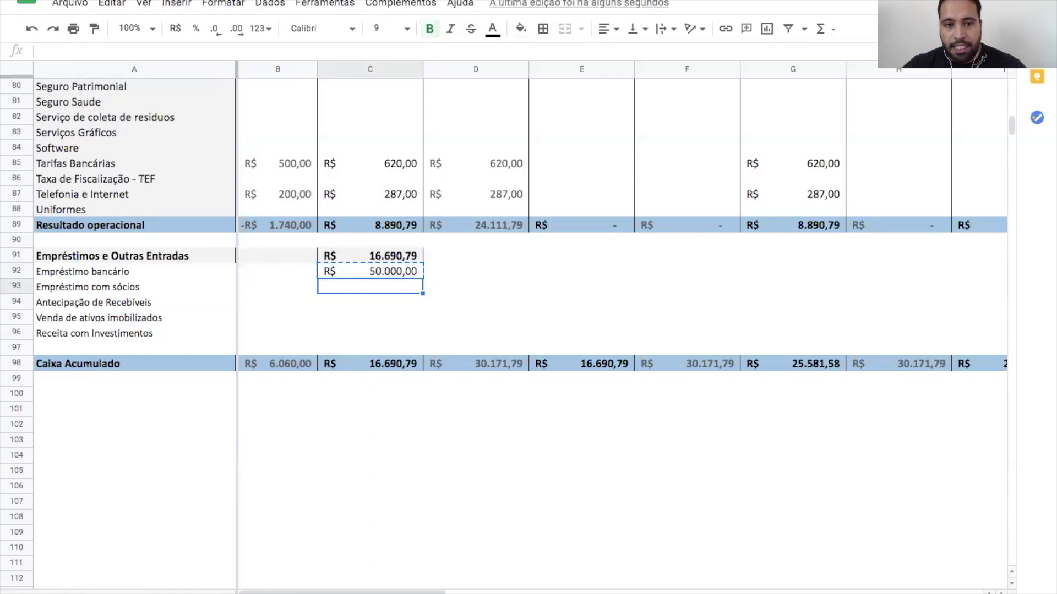
pyautogui.hotkey('ctrl', 'v')
pyautogui.write('1500')
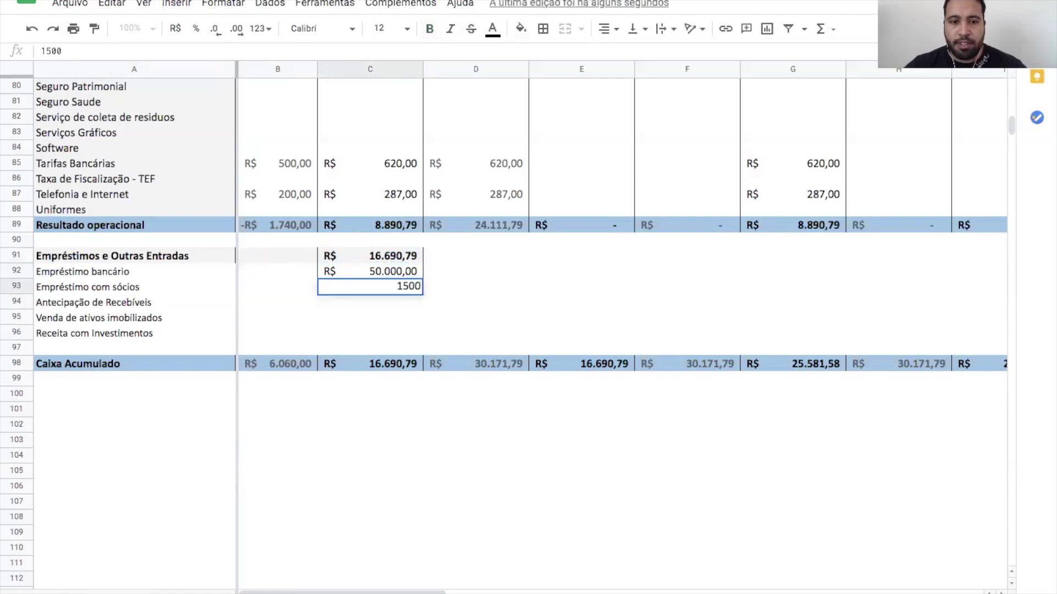
pyautogui.press('Return')
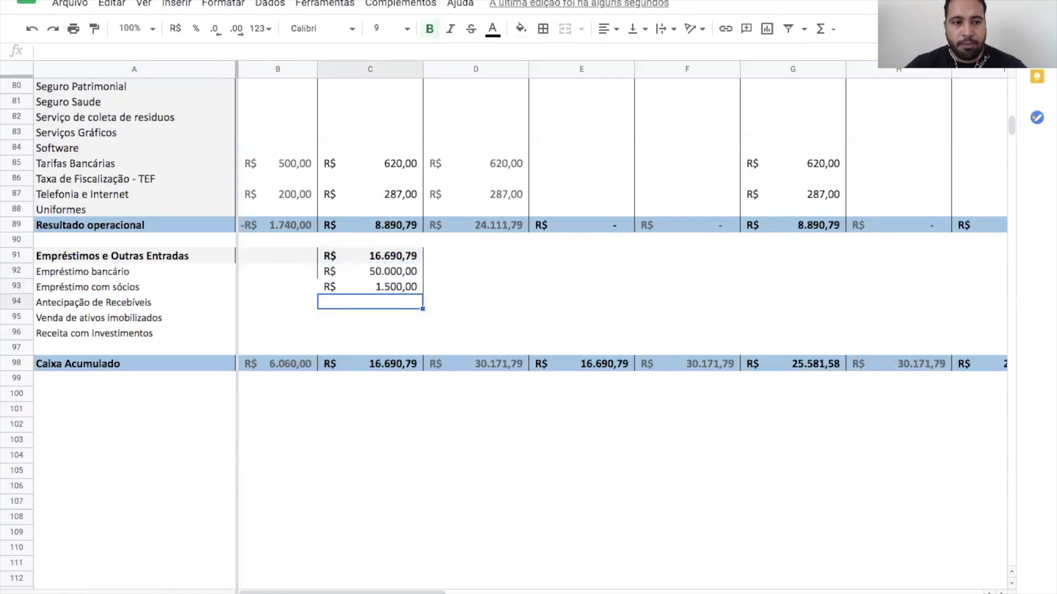
pyautogui.click(370, 287)
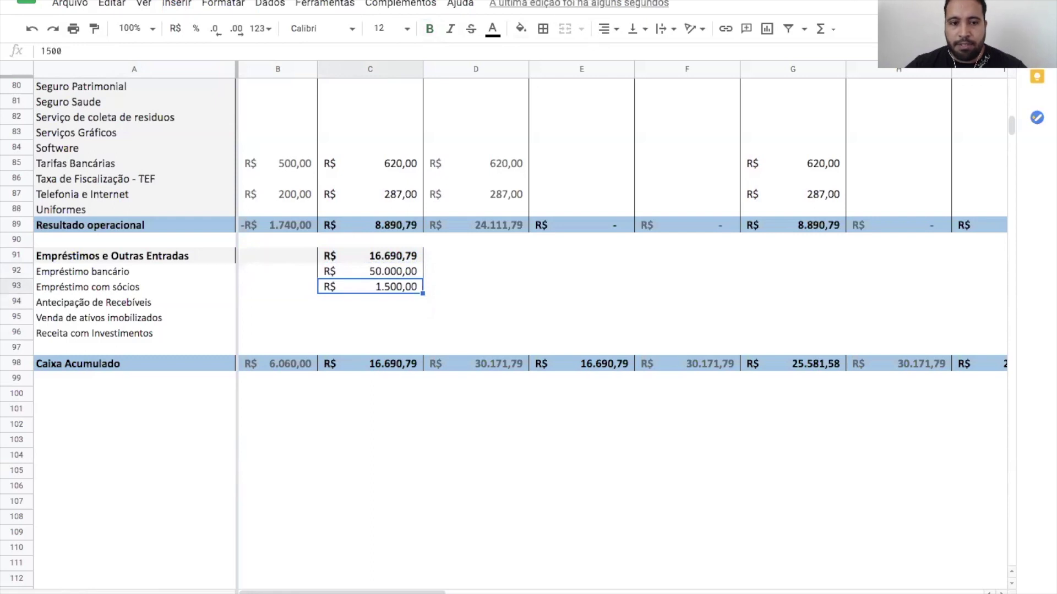
# Enter 950 for Antecipação de Recebíveis in C94 and apply the currency formatting of C93 to it
pyautogui.click(369, 302)
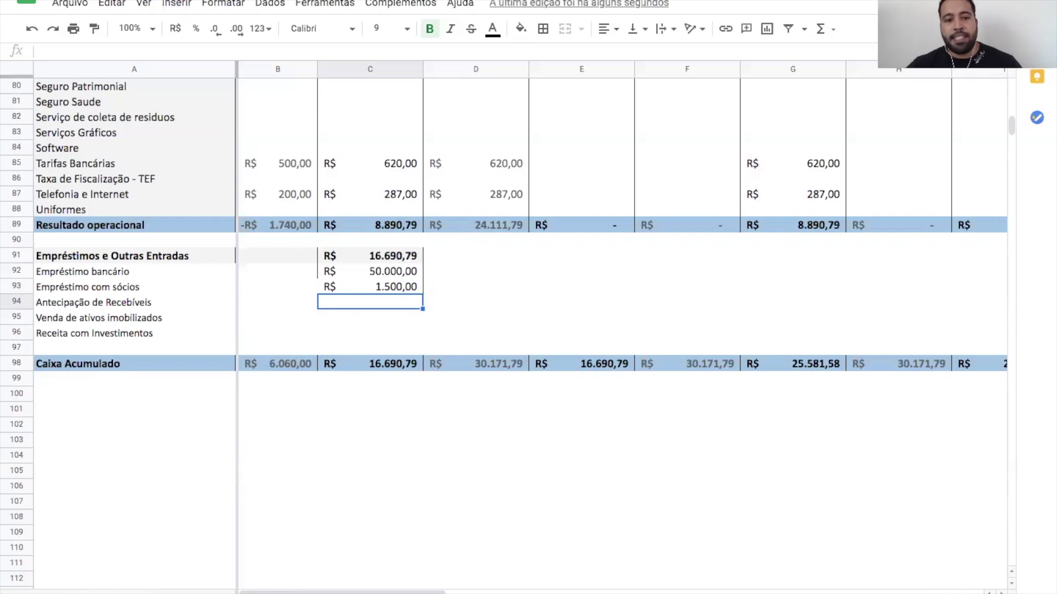
pyautogui.write('950')
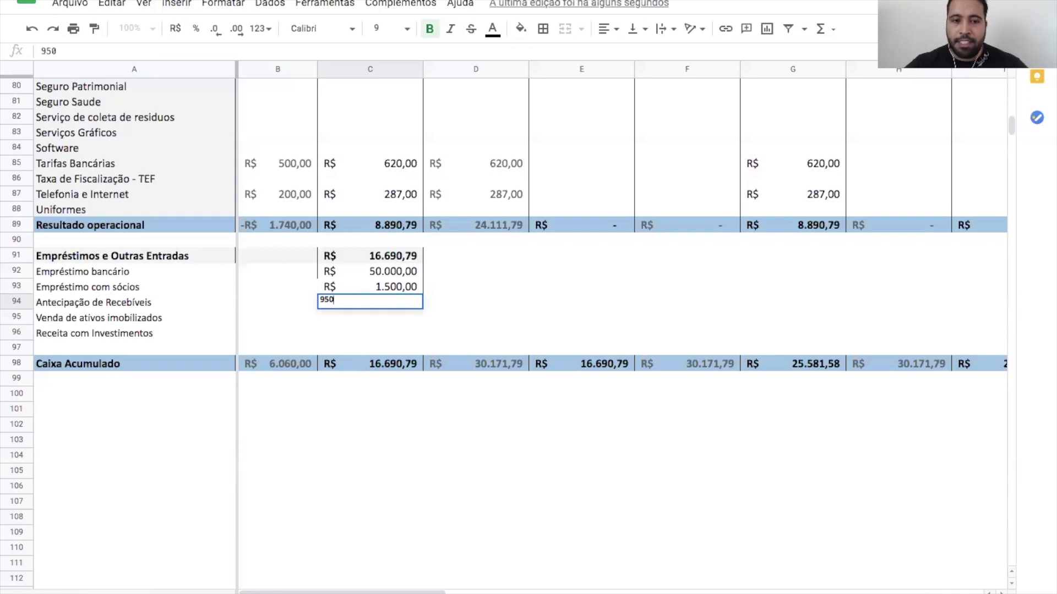
pyautogui.press('Return')
pyautogui.press('Up')
pyautogui.press('Up')
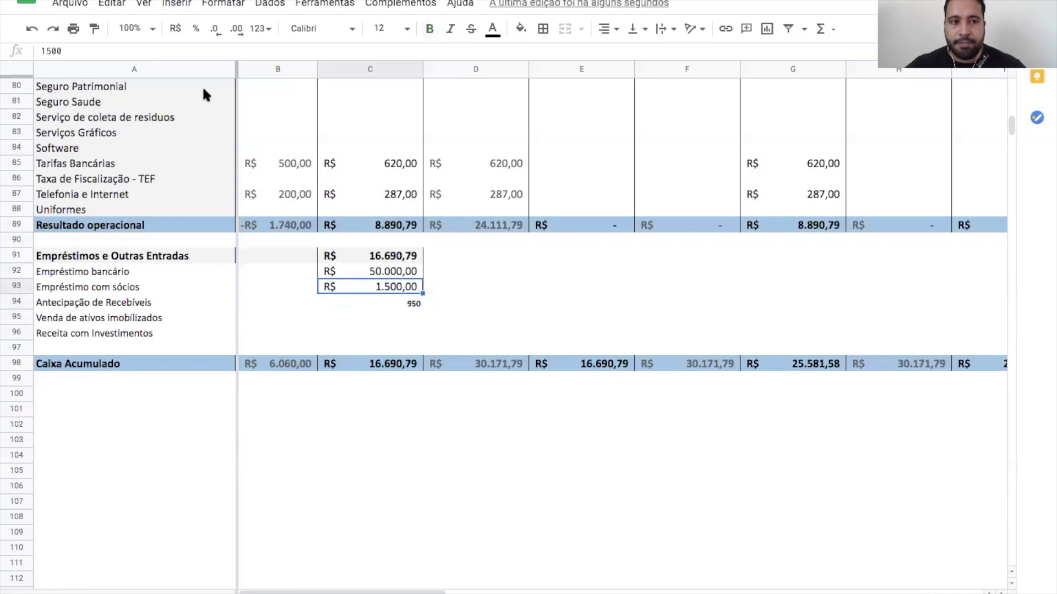
pyautogui.click(96, 30)
pyautogui.click(370, 302)
# Enter 1000 for Venda de ativos imobilizados in C95 and apply the currency formatting of C94 to it
pyautogui.press('Down')
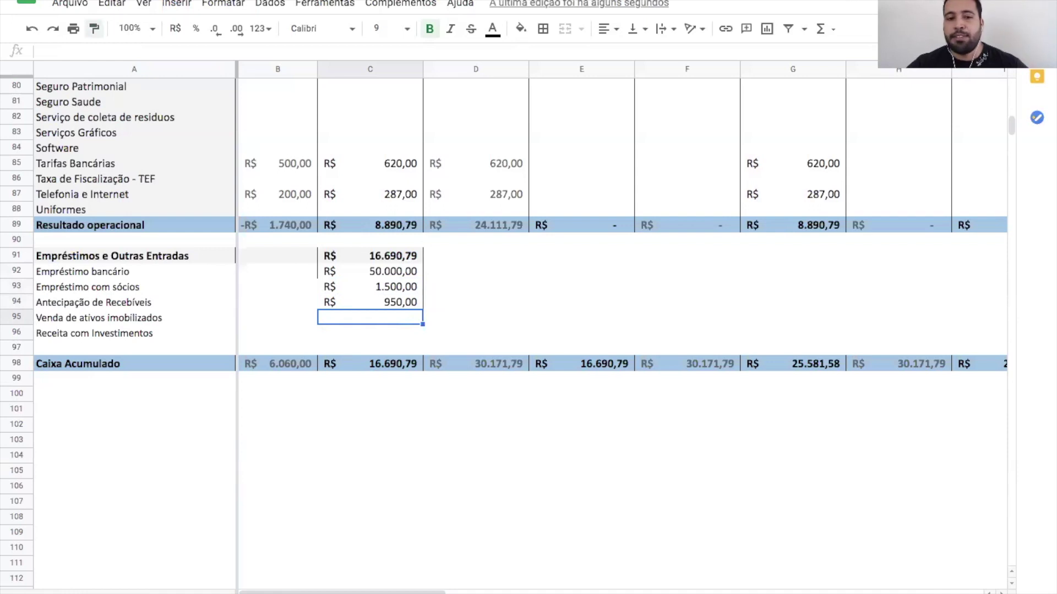
pyautogui.write('1000')
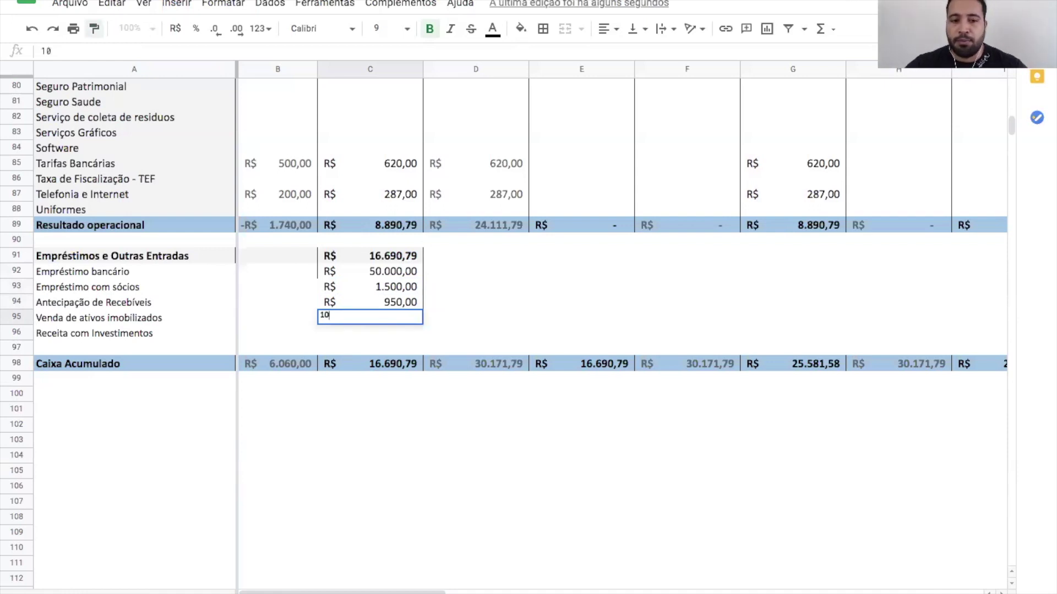
pyautogui.press('Return')
pyautogui.press('Up')
pyautogui.press('Up')
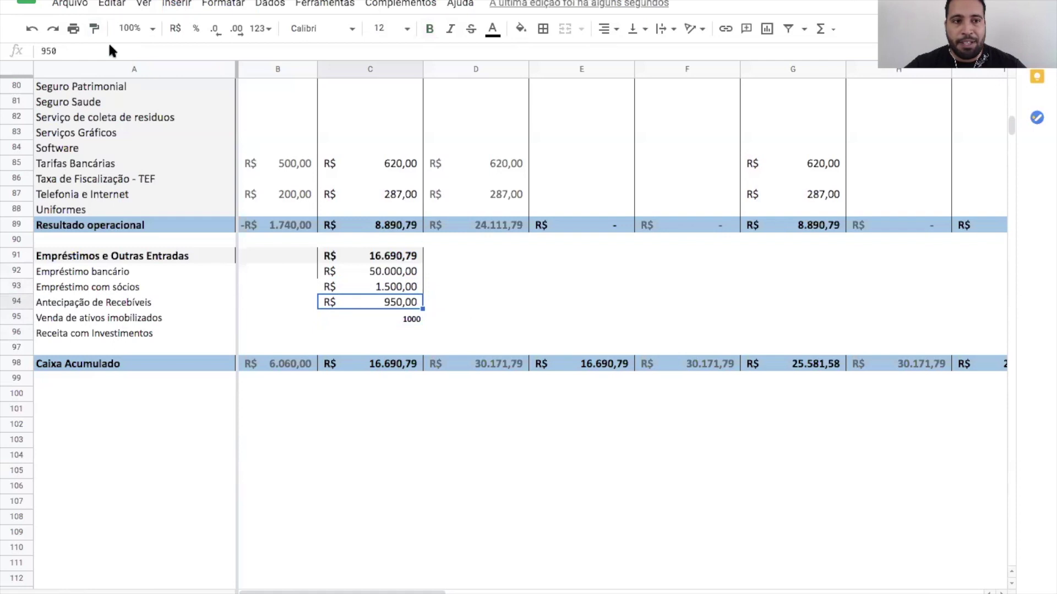
pyautogui.click(96, 31)
pyautogui.click(370, 317)
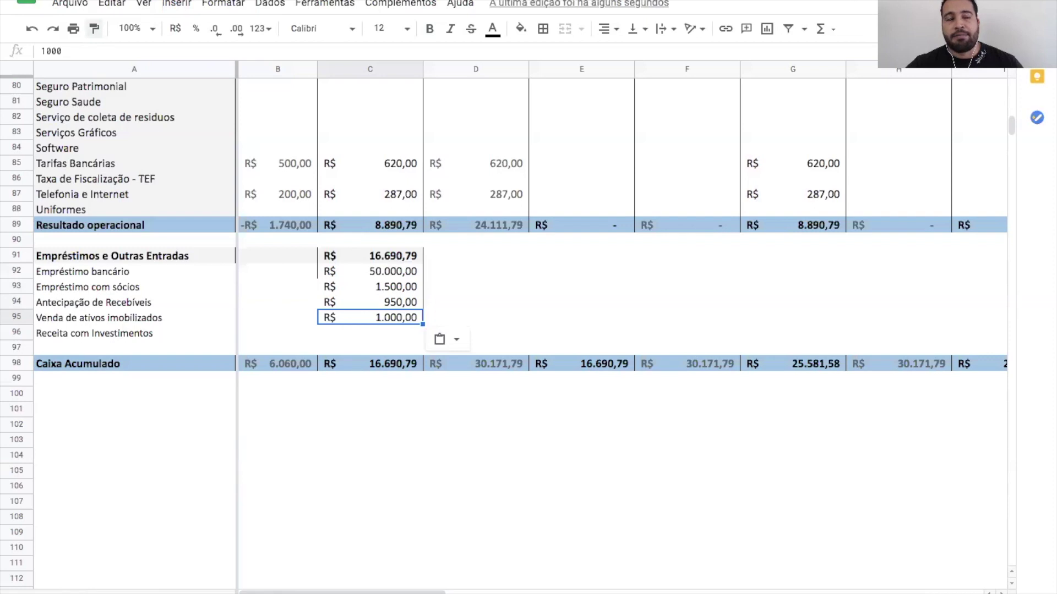
# Change the label in A96 to "Ganhos com Investimentos"
pyautogui.press('Down')
pyautogui.press('Left')
pyautogui.press('Left')
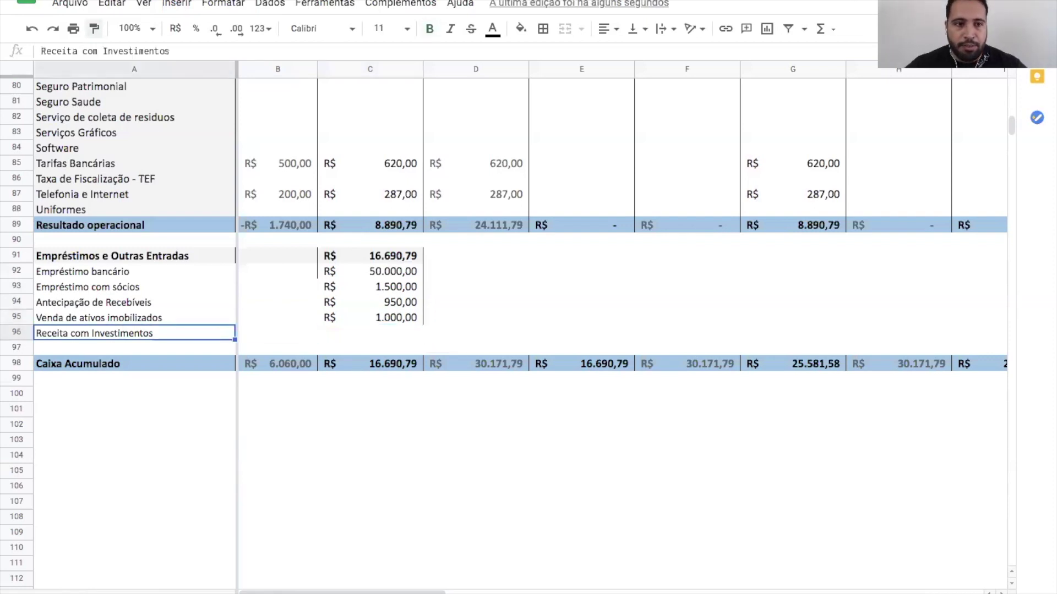
pyautogui.doubleClick(59, 52)
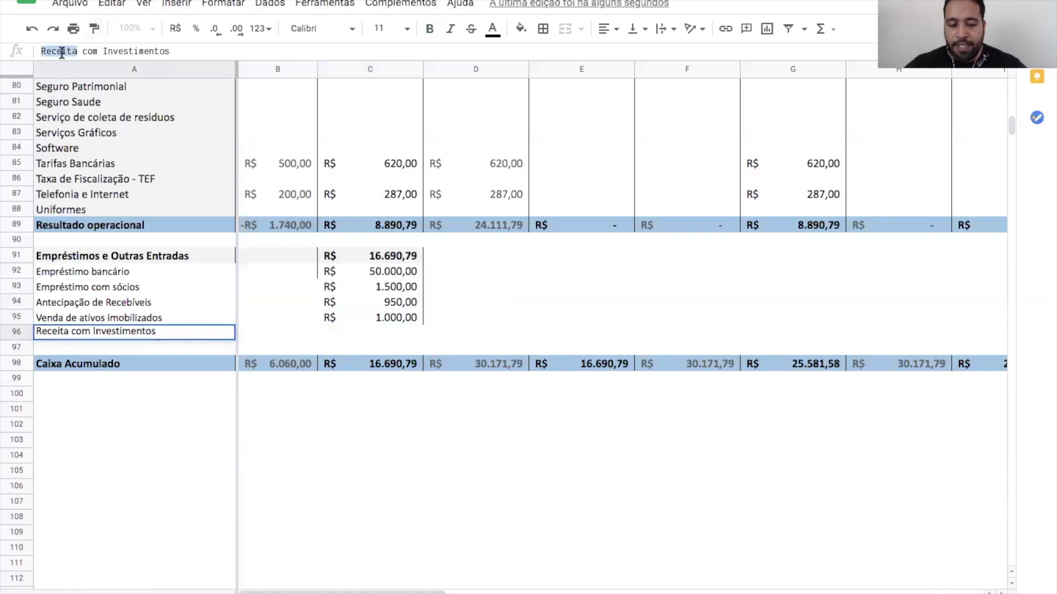
pyautogui.write('Ganhos')
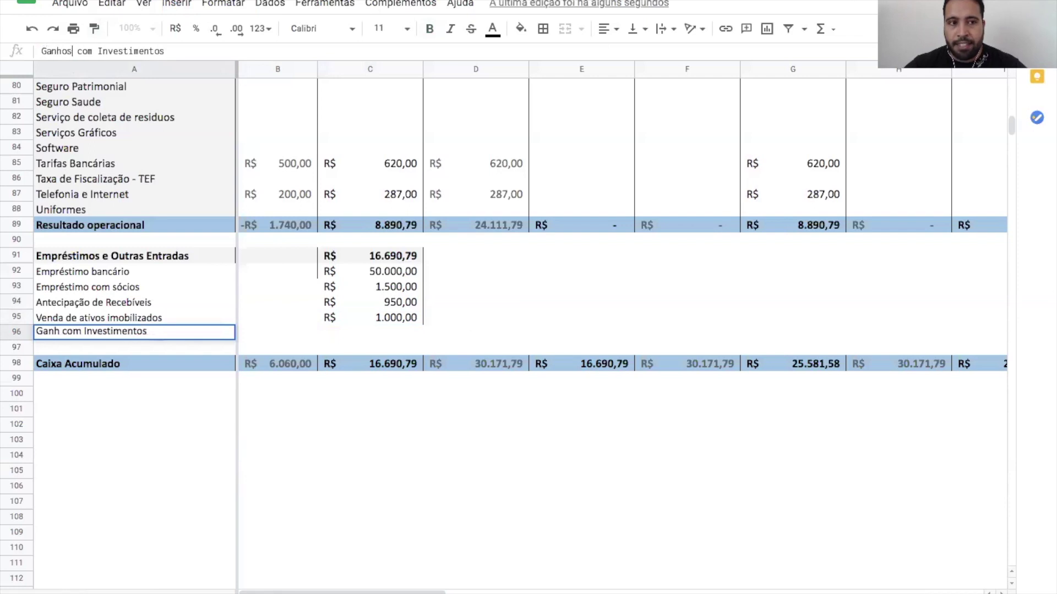
pyautogui.press('Tab')
pyautogui.click(370, 333)
pyautogui.click(370, 317)
pyautogui.hotkey('ctrl', 'c')
pyautogui.click(370, 332)
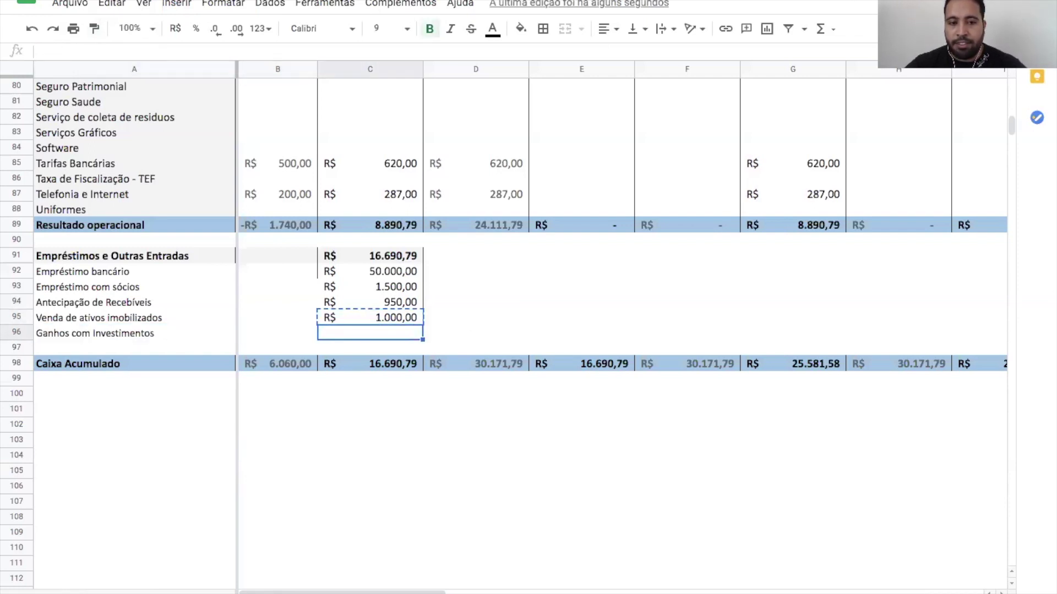
pyautogui.click(369, 318)
pyautogui.press('Escape')
# Enter 50 for Ganhos com Investimentos in C96 and apply the currency formatting of C95 to it
pyautogui.click(370, 332)
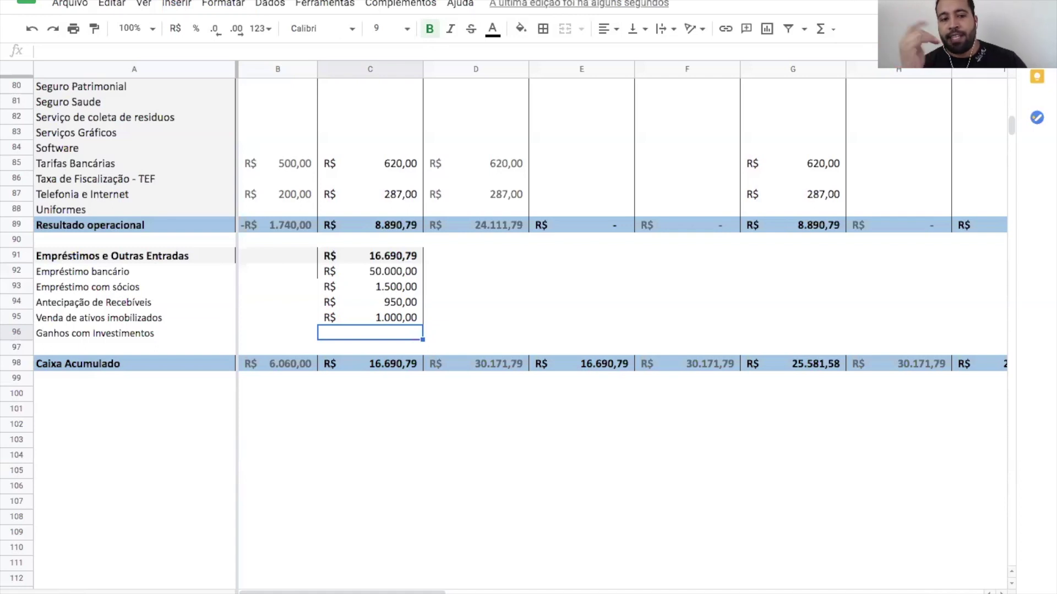
pyautogui.write('50')
pyautogui.press('Return')
pyautogui.press('Up')
pyautogui.press('Up')
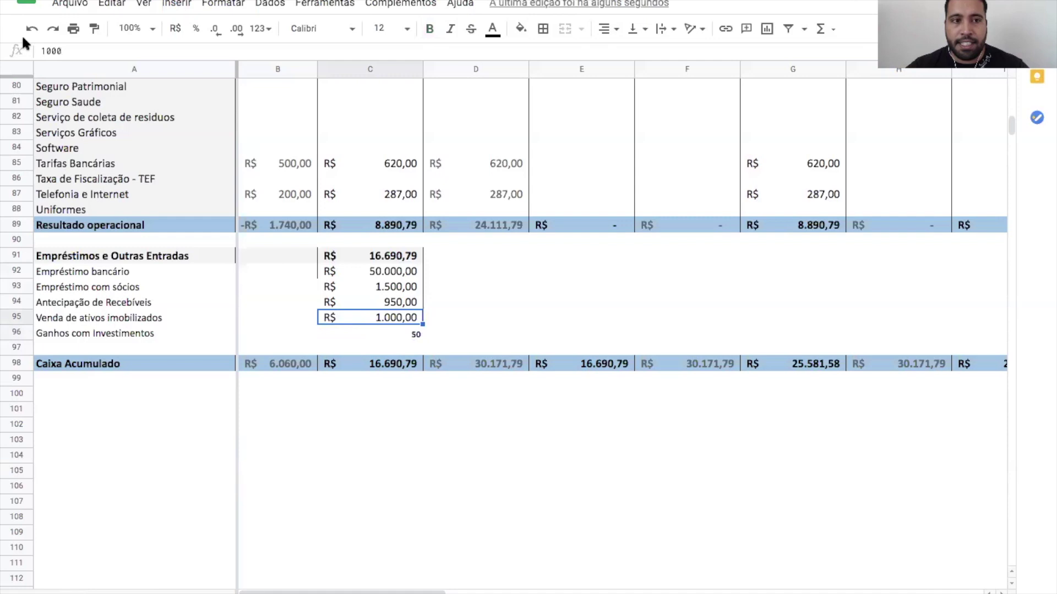
pyautogui.click(94, 28)
pyautogui.press('Down')
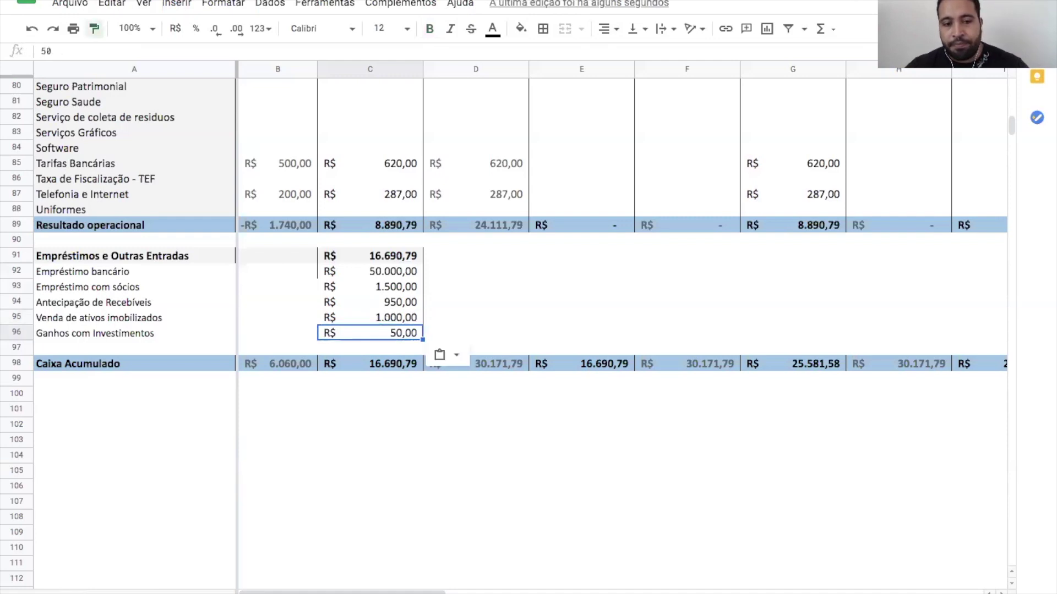
# Correct the Empréstimos e Outras Entradas total in C91 to the formula =SOMA(C92:C96)
pyautogui.click(356, 254)
pyautogui.click(148, 53)
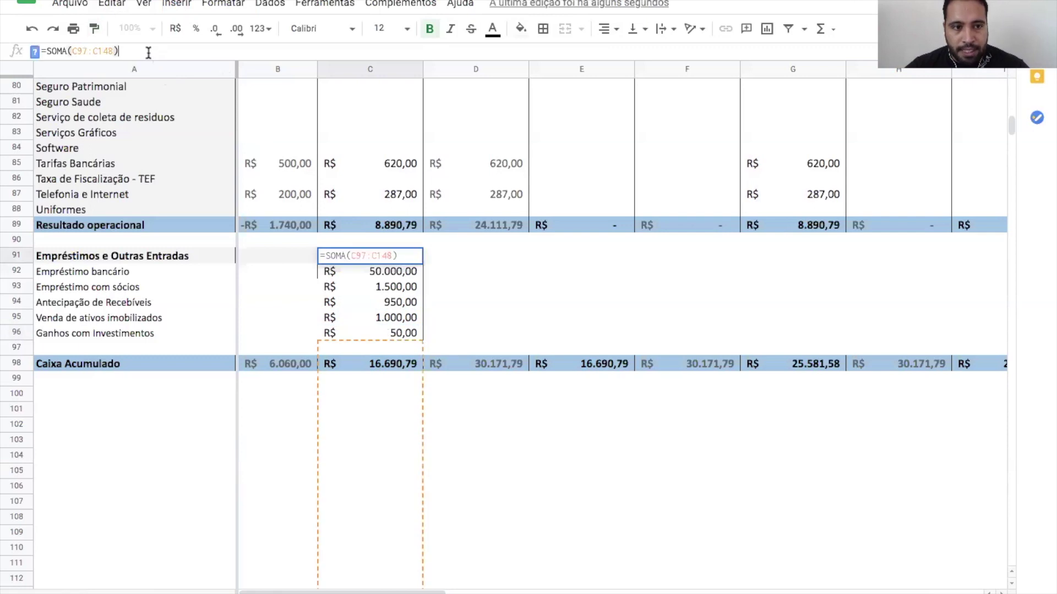
pyautogui.click(108, 51)
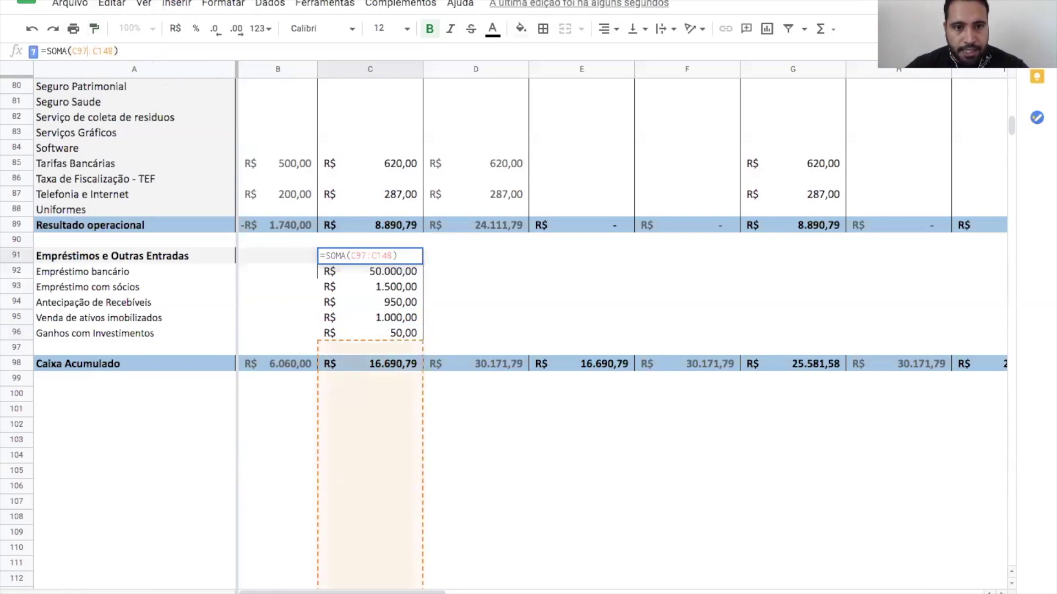
pyautogui.click(86, 51)
pyautogui.press('BackSpace')
pyautogui.write('2')
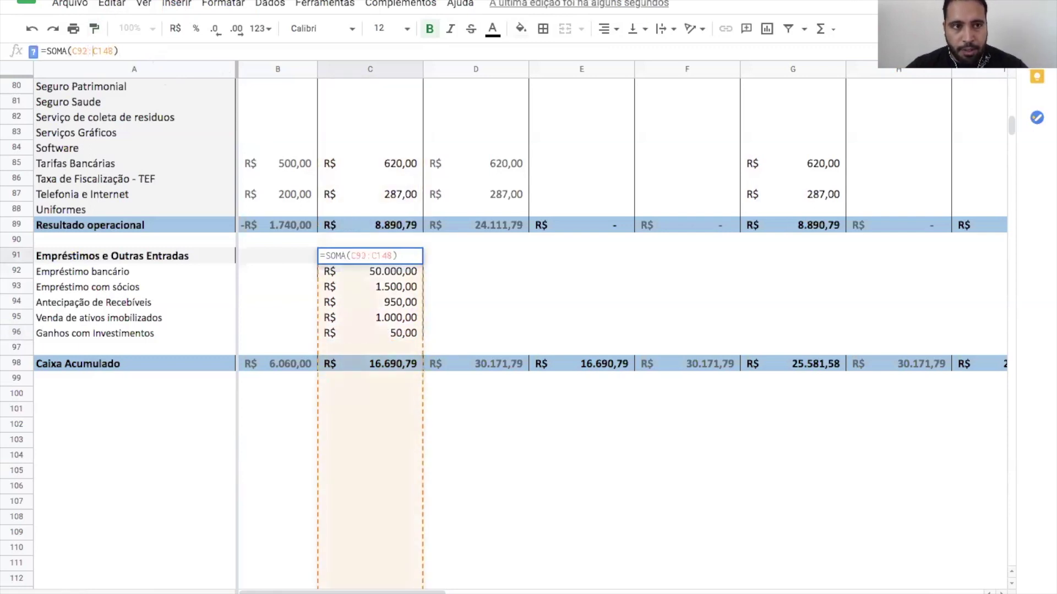
pyautogui.moveTo(98, 51); pyautogui.dragTo(113, 51)
pyautogui.write('97')
pyautogui.press('Return')
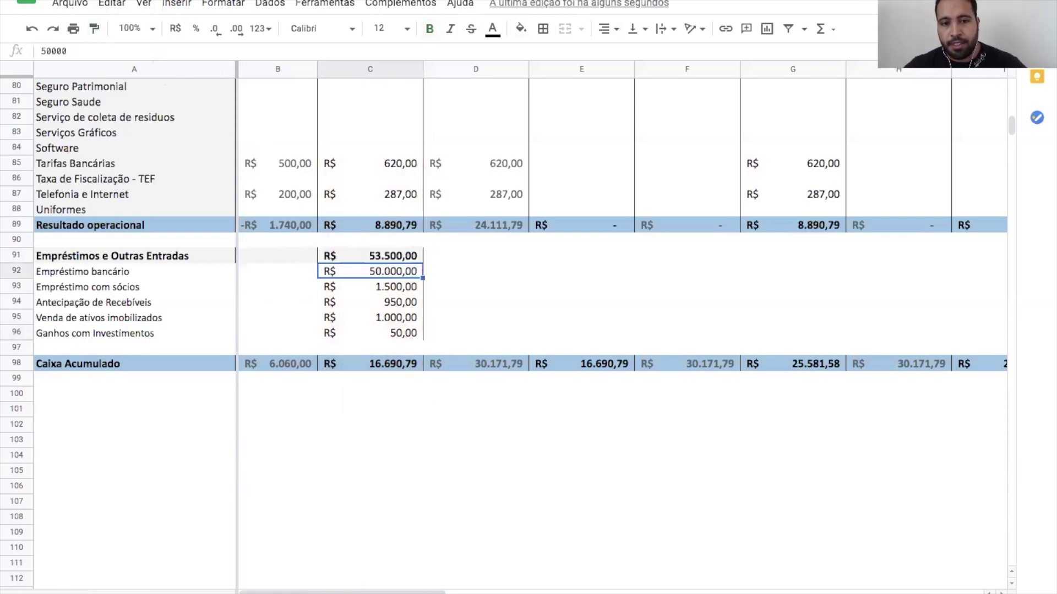
pyautogui.click(370, 256)
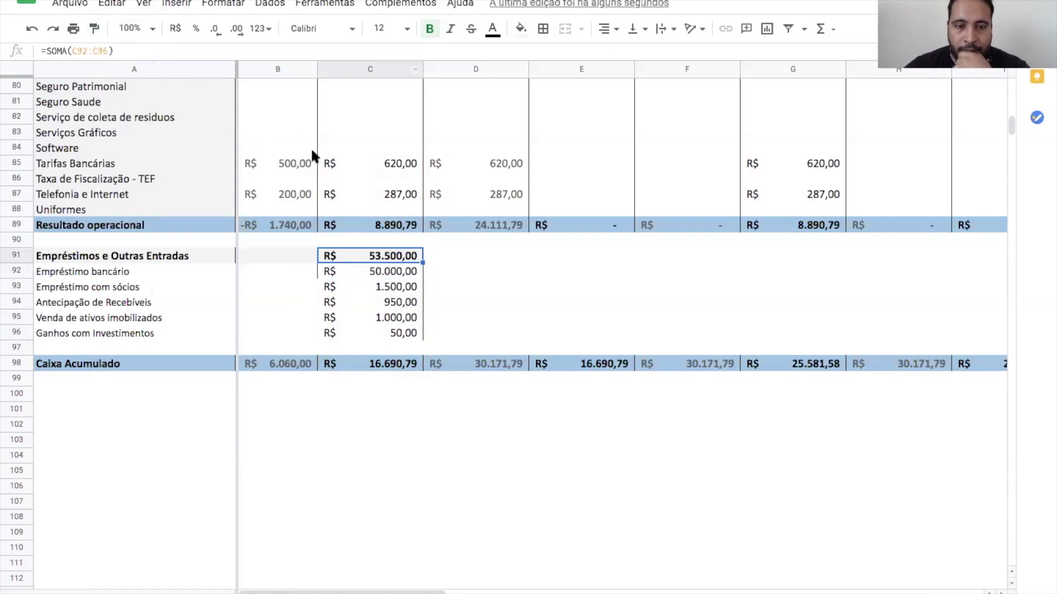
# Insert one row directly above the Caixa Acumulado row
pyautogui.scroll(1, 312, 150)
pyautogui.scroll(-2, 312, 151)
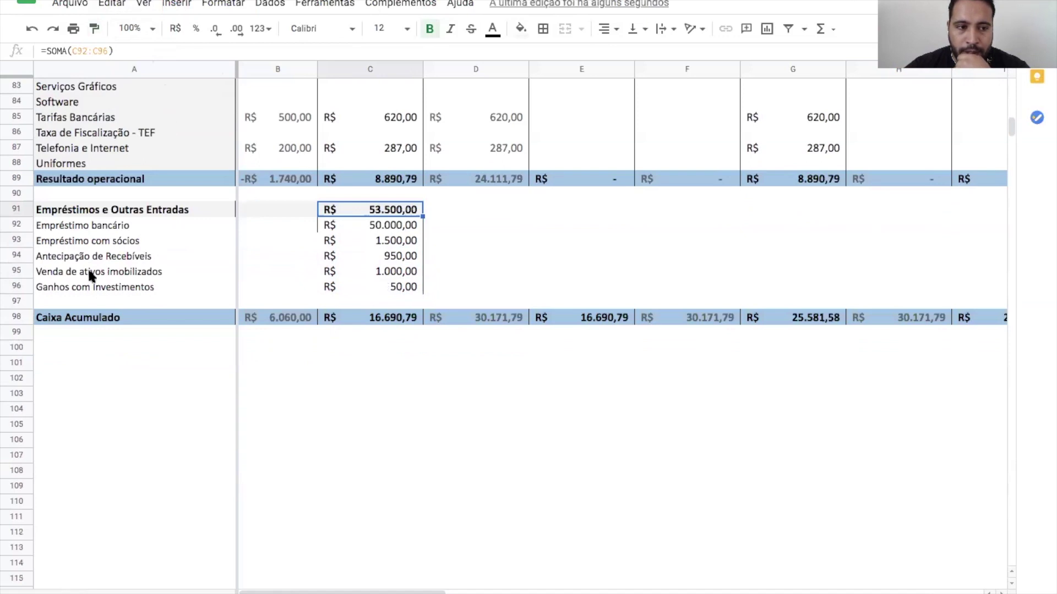
pyautogui.click(15, 315)
pyautogui.rightClick(15, 316)
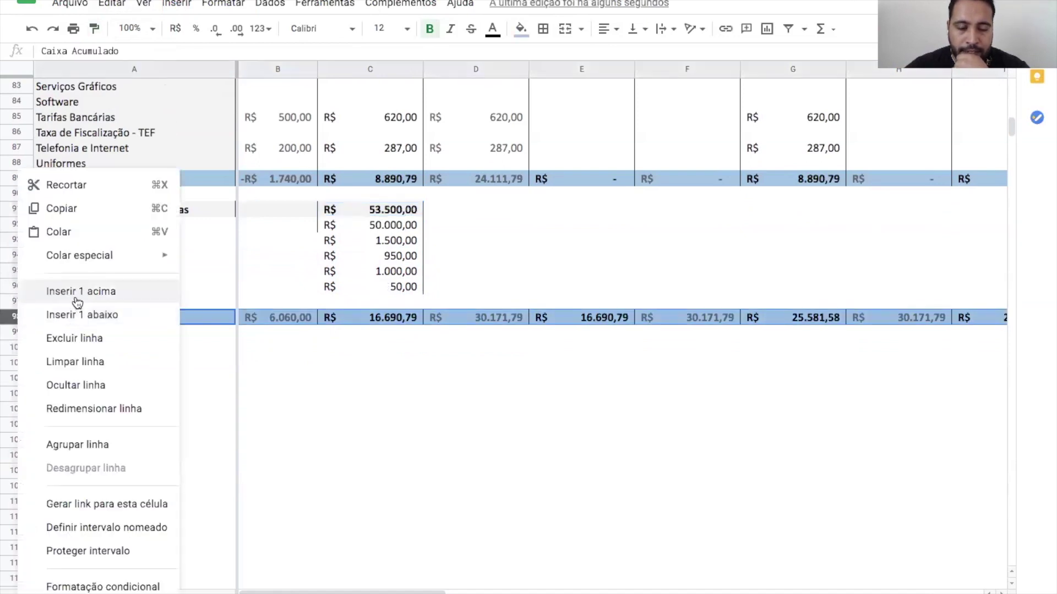
pyautogui.click(78, 300)
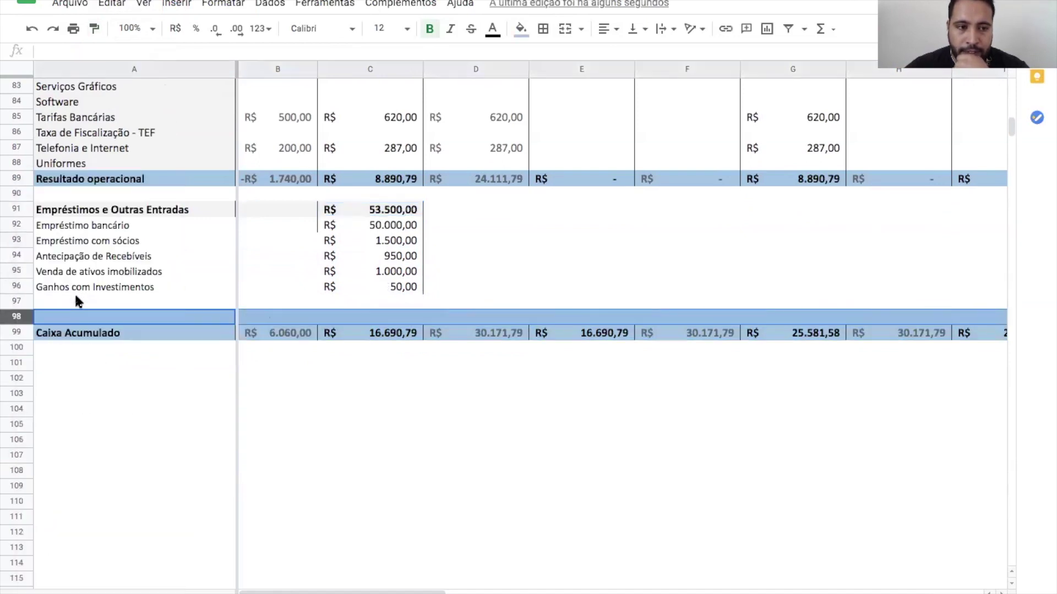
# Insert a blank row above row 97 and move blank row 98 below the empty blue row
pyautogui.click(16, 301)
pyautogui.rightClick(17, 301)
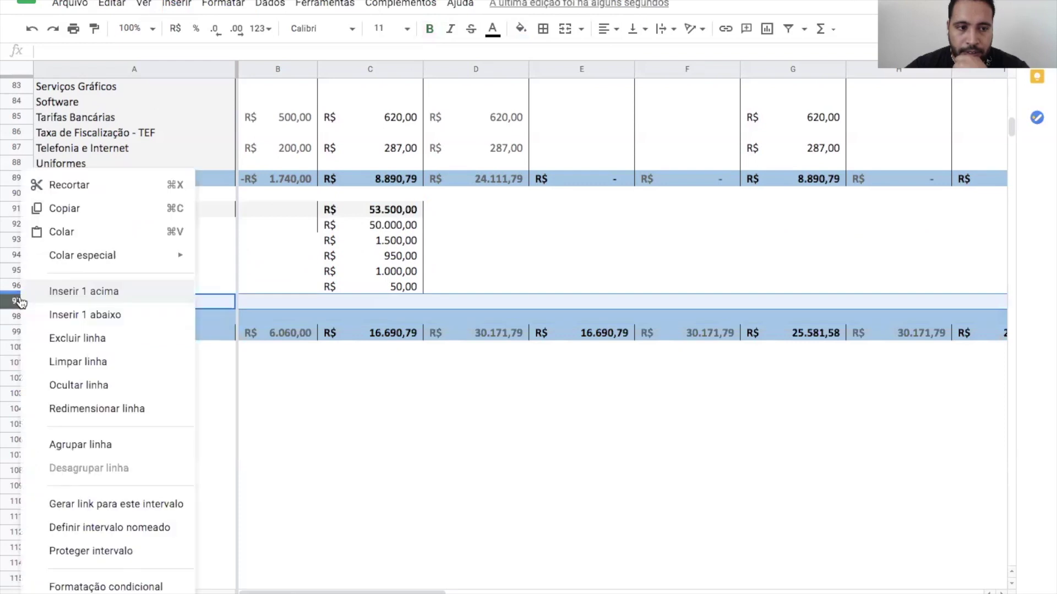
pyautogui.click(80, 291)
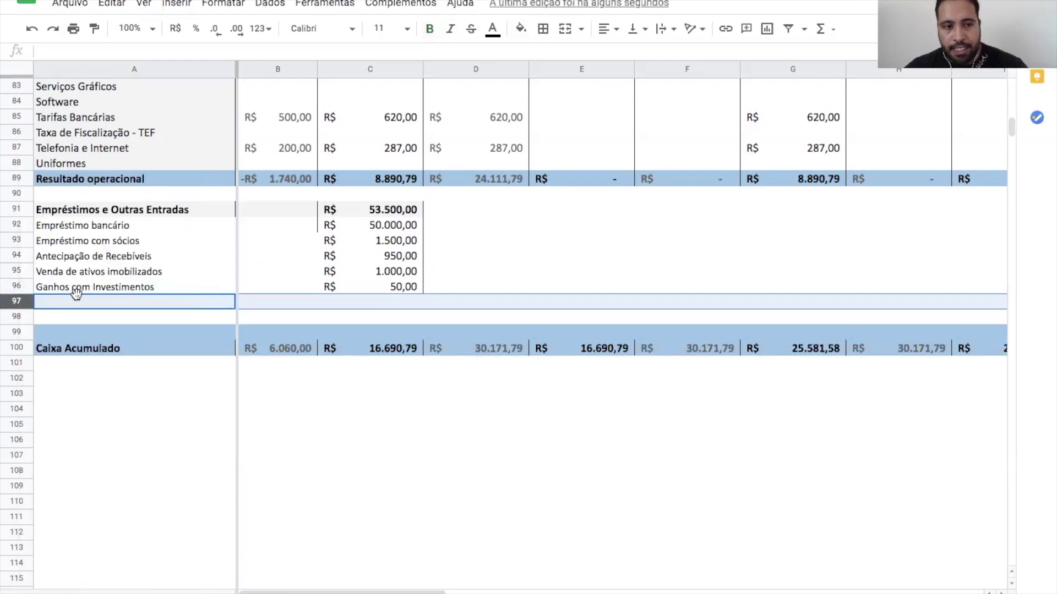
pyautogui.click(16, 317)
pyautogui.moveTo(16, 317); pyautogui.dragTo(18, 333)
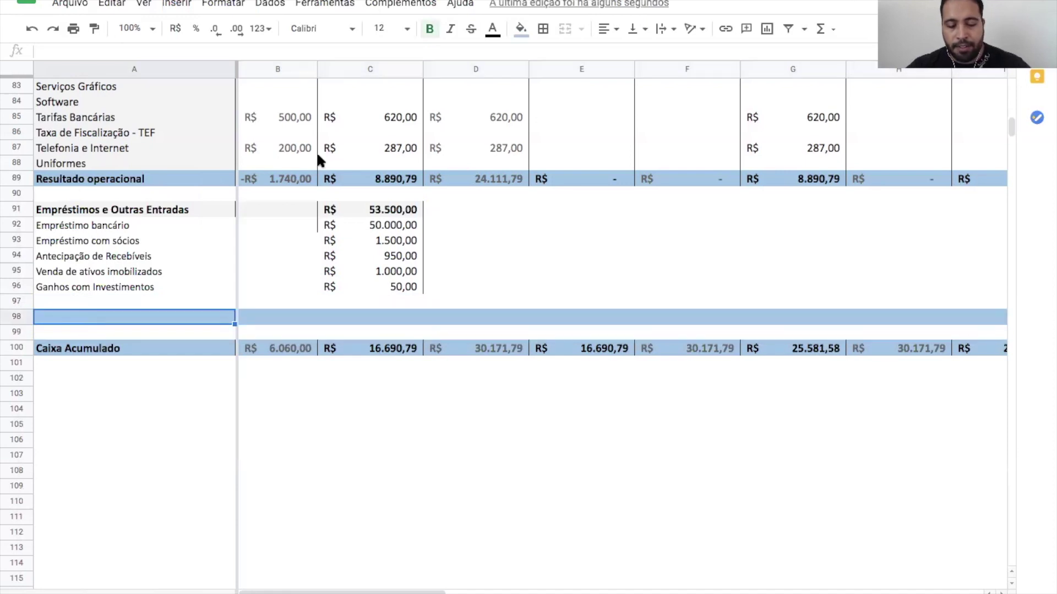
# Enter the label "Resultado após Outras Entradas" in A98 on the blue row
pyautogui.write('Resulta')
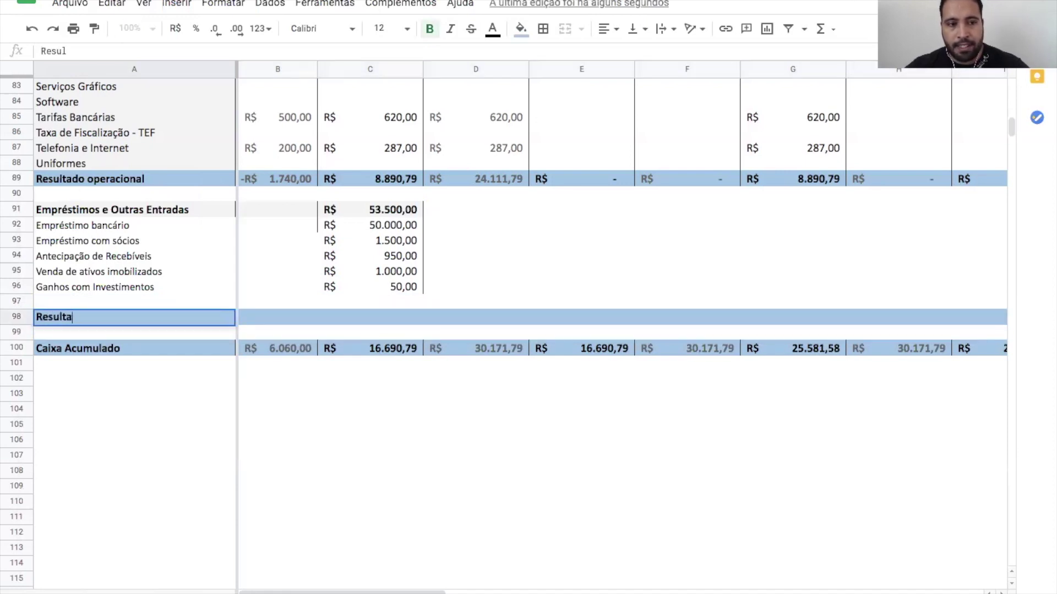
pyautogui.write('do Ap')
pyautogui.press('BackSpace')
pyautogui.press('BackSpace')
pyautogui.write('após ')
pyautogui.write('E')
pyautogui.press('BackSpace')
pyautogui.write('Outras')
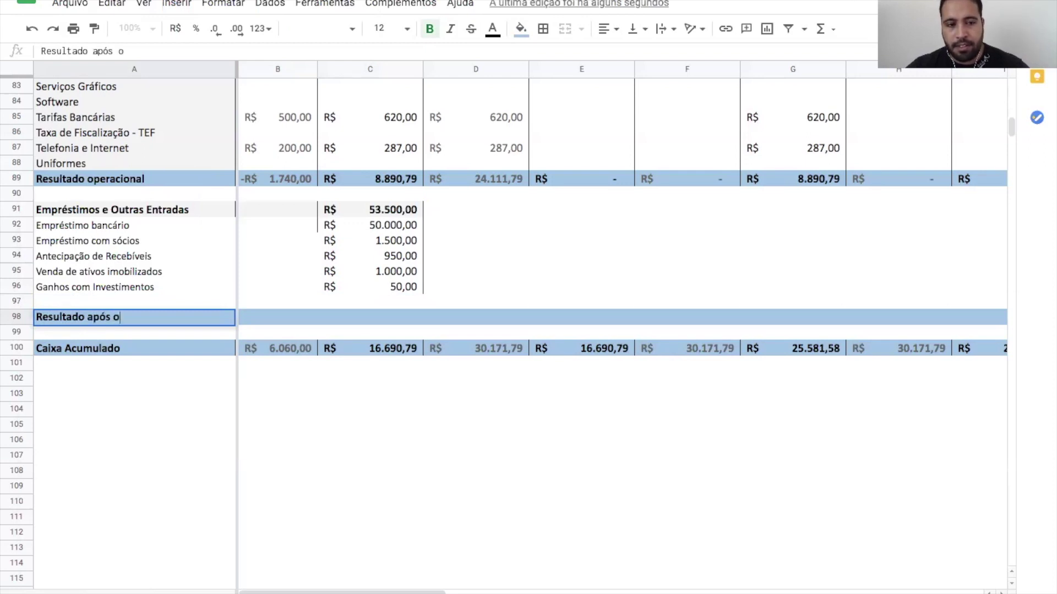
pyautogui.write(' Entrad')
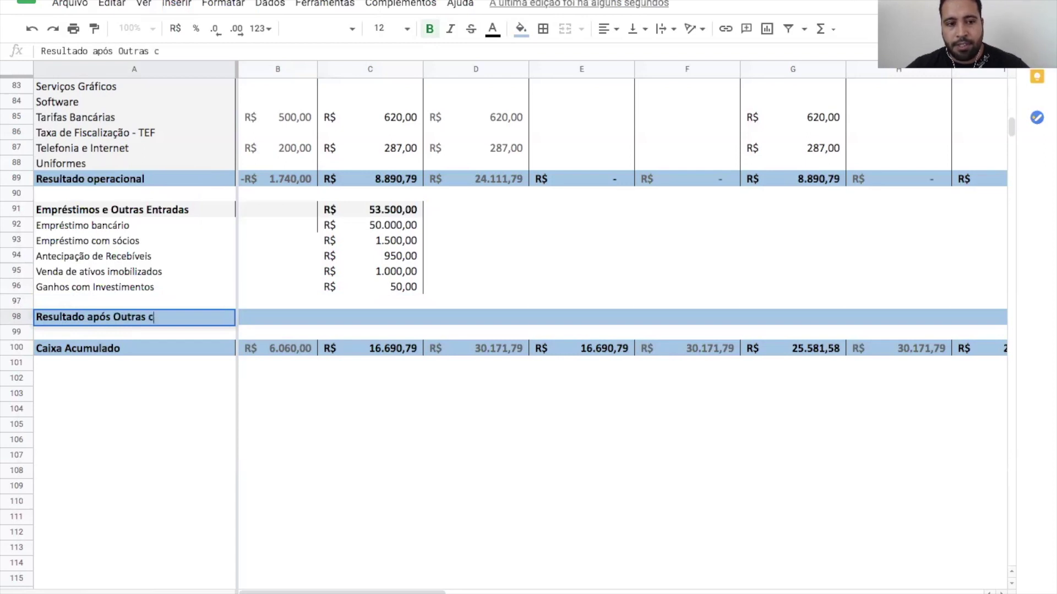
pyautogui.write('as')
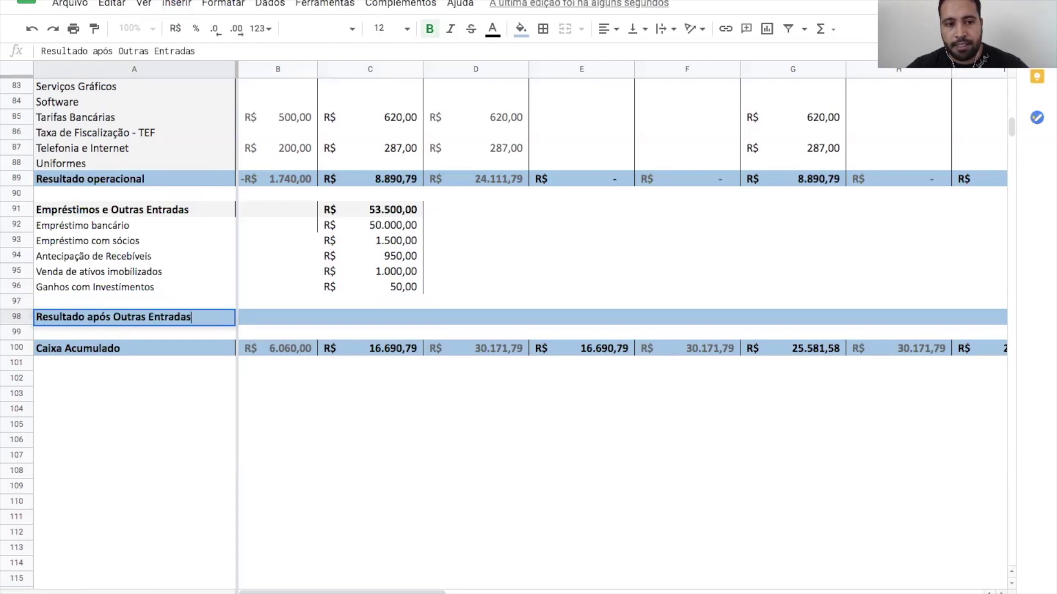
# Enter the formula =C89+C91 in C98 for January's realized Resultado após Outras Entradas
pyautogui.press('Tab')
pyautogui.press('Tab')
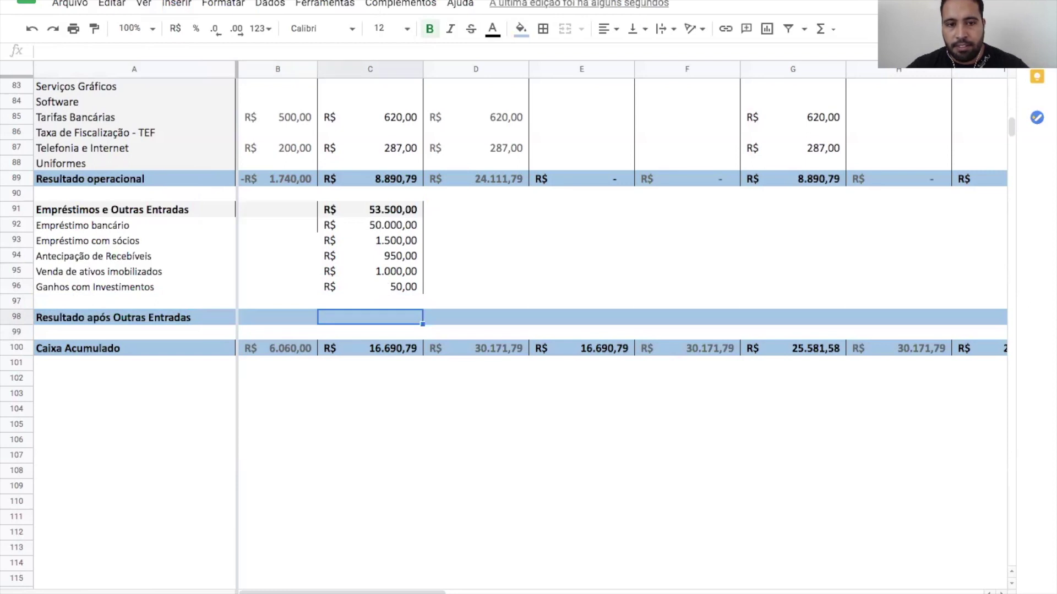
pyautogui.write('=')
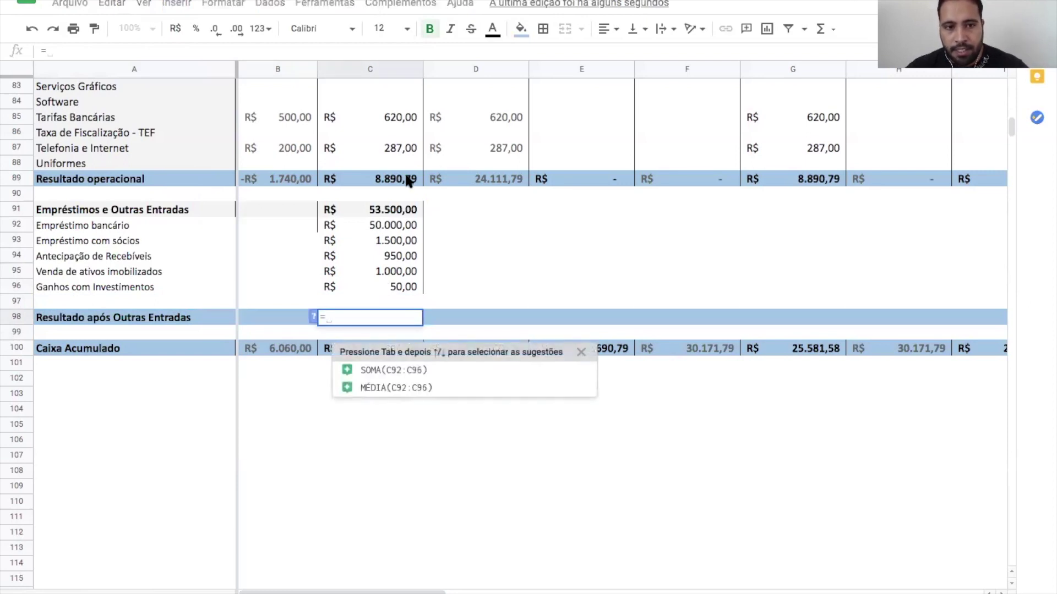
pyautogui.click(400, 182)
pyautogui.write('+')
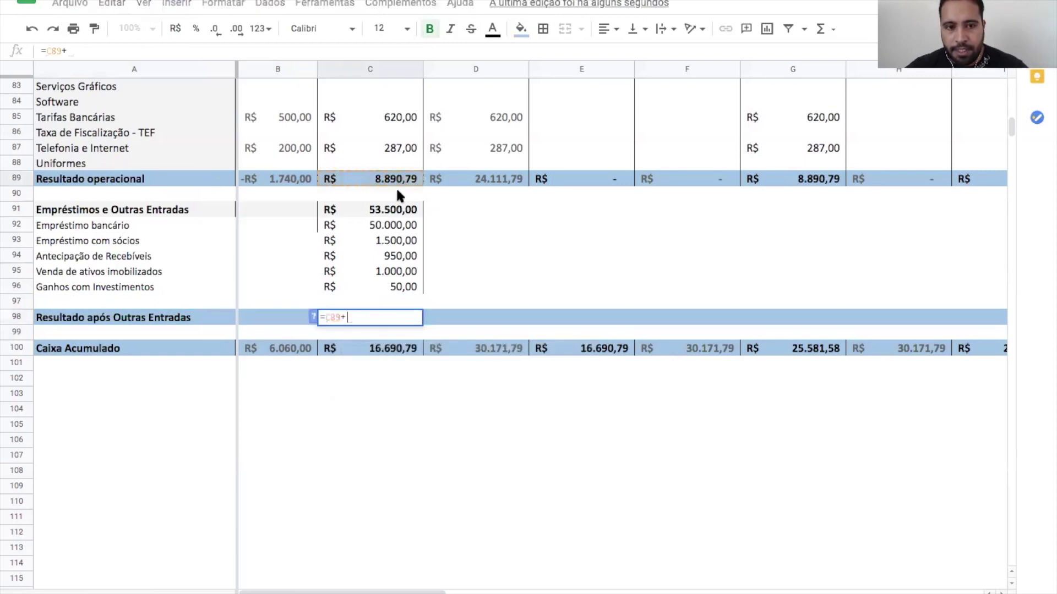
pyautogui.click(390, 211)
pyautogui.press('Return')
# Change the January realized Caixa Acumulado formula in C100 to =C98+C4
pyautogui.press('Down')
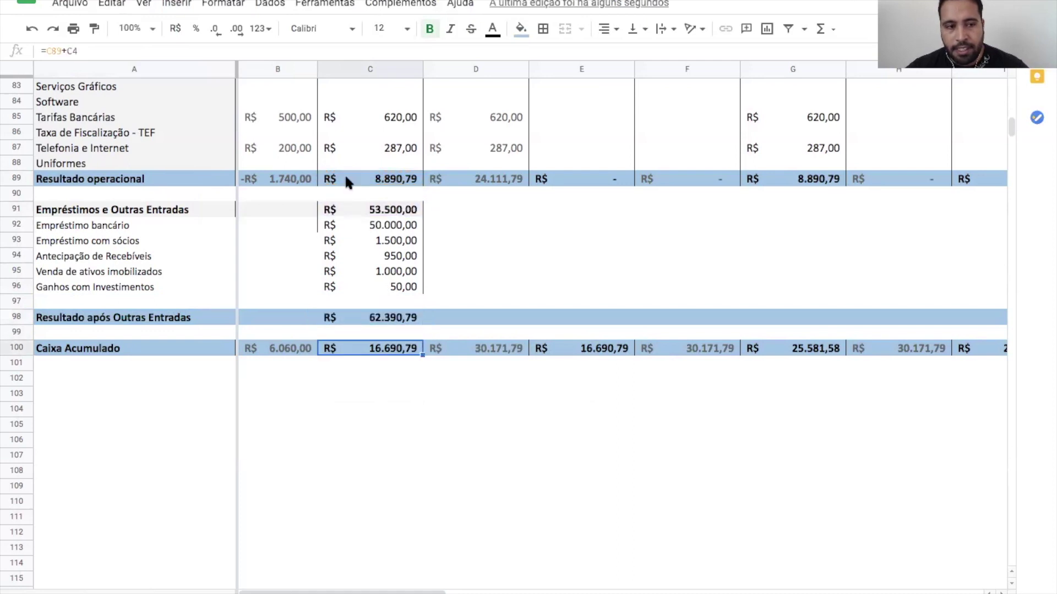
pyautogui.click(249, 49)
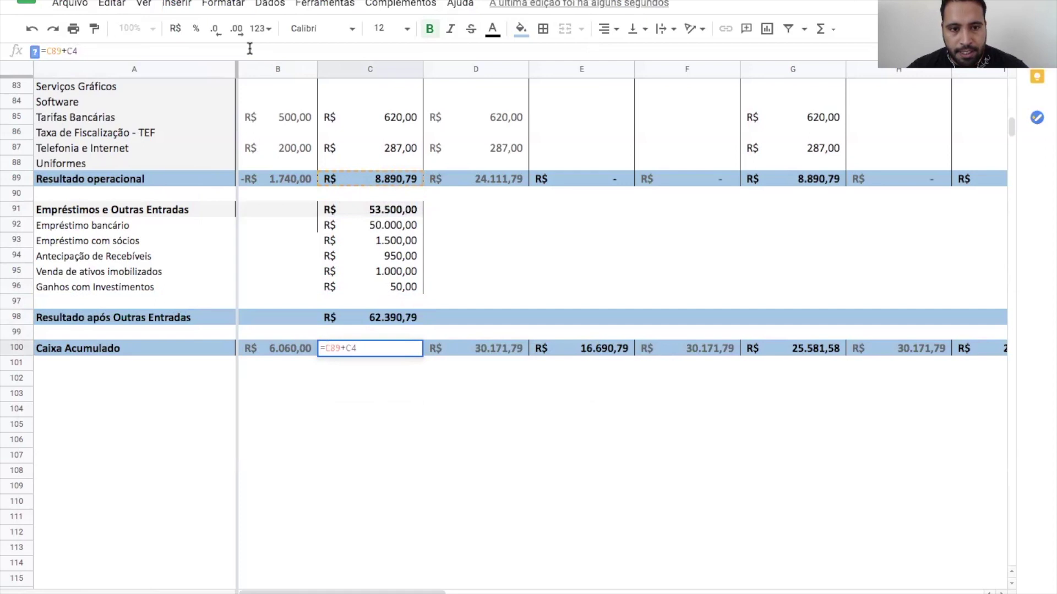
pyautogui.hotkey('shift', 'Left')
pyautogui.hotkey('shift', 'Left')
pyautogui.write('98')
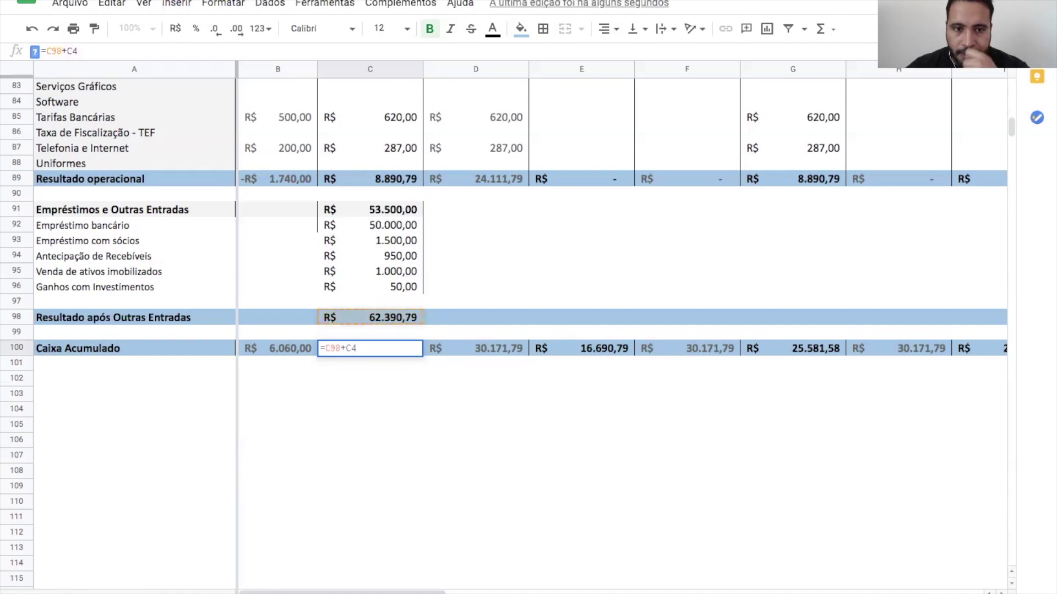
pyautogui.press('Return')
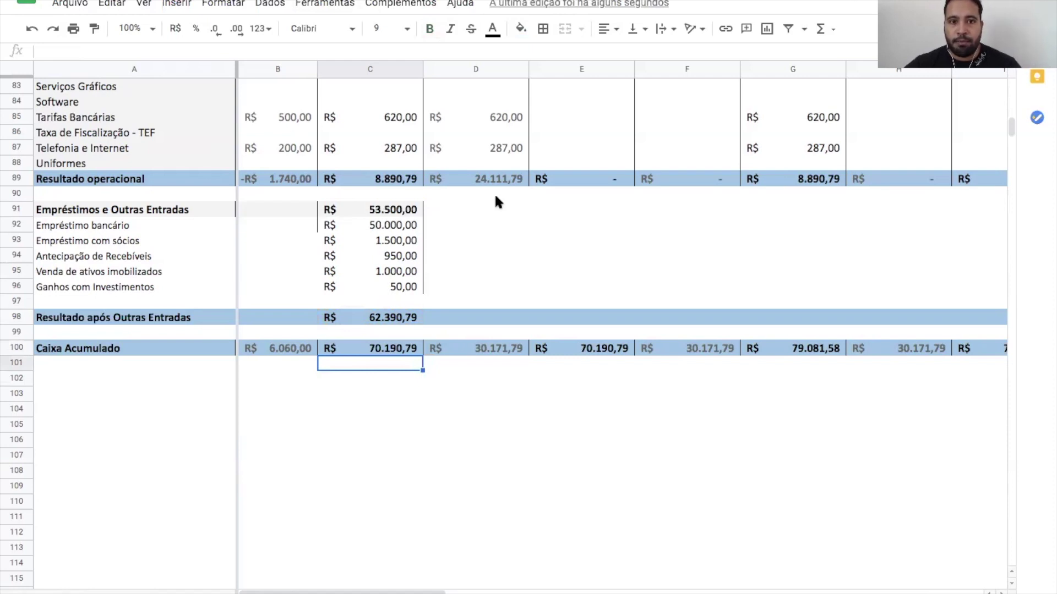
# Review January's realized totals for Receitas operacionais, Custos operacionais and Despesas Administrativas e Gerais, and the Resultado operacional formula
pyautogui.scroll(1, 368, 175)
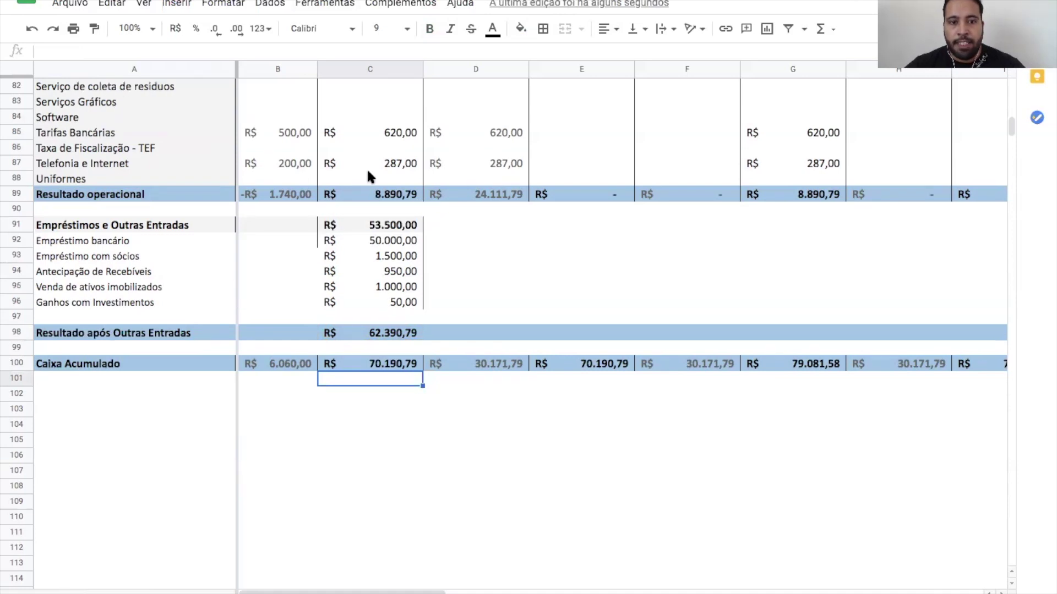
pyautogui.scroll(20, 368, 175)
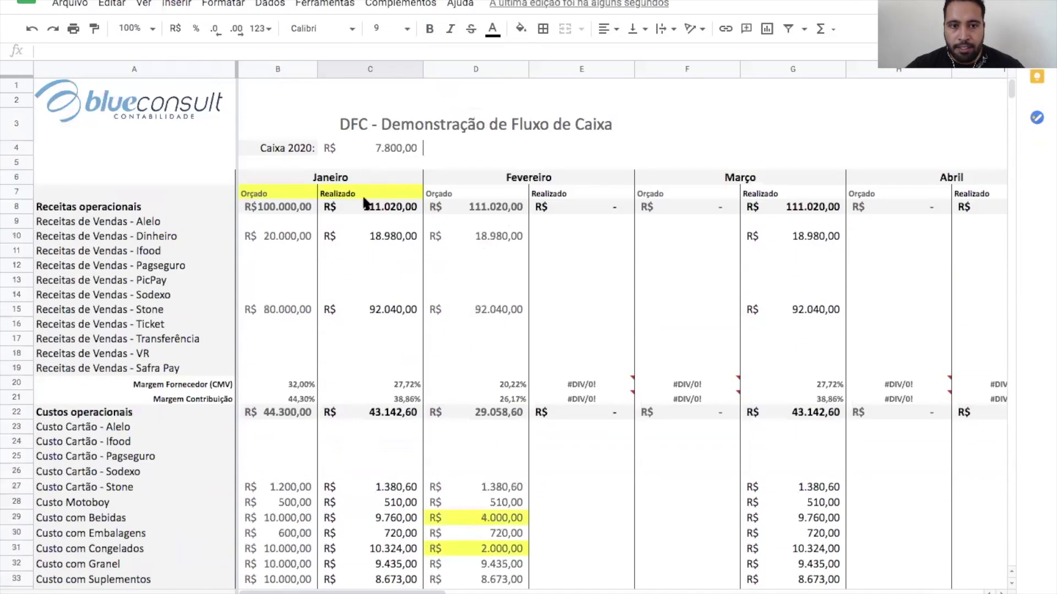
pyautogui.click(364, 203)
pyautogui.scroll(-2, 363, 209)
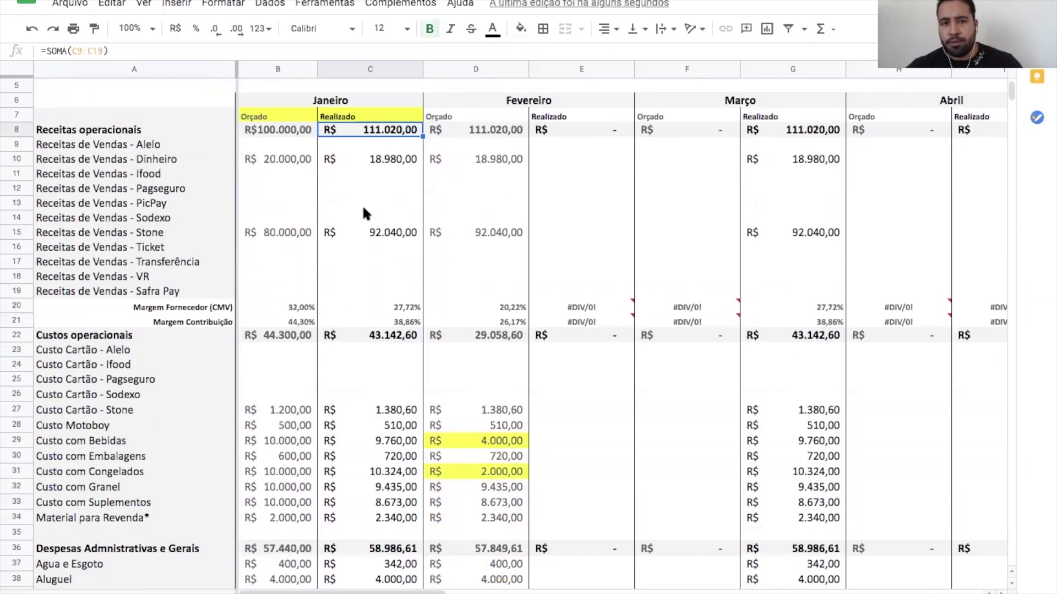
pyautogui.click(369, 333)
pyautogui.scroll(-4, 369, 333)
pyautogui.click(366, 374)
pyautogui.scroll(-6, 366, 375)
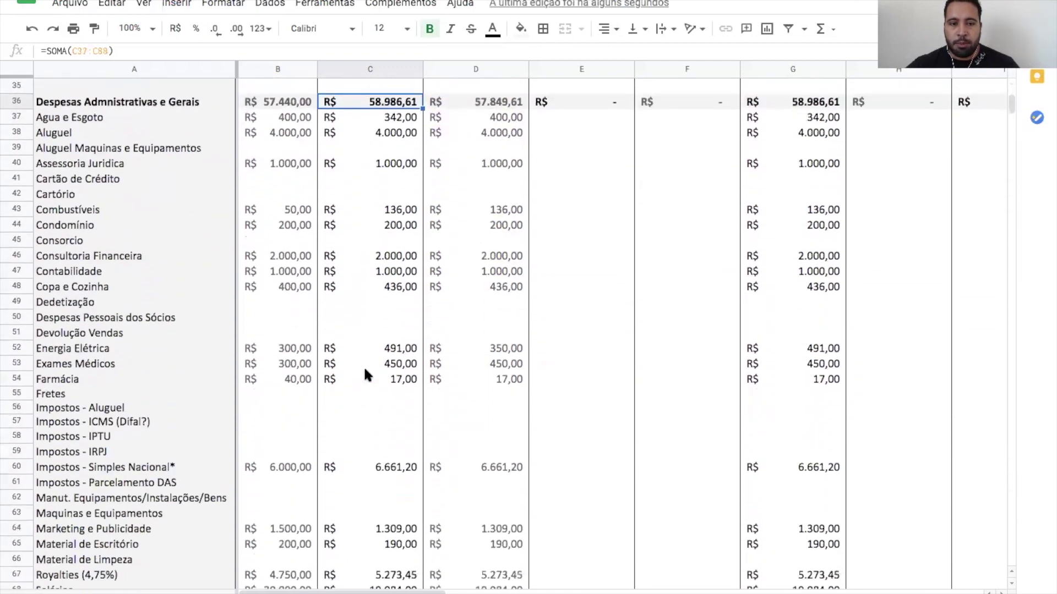
pyautogui.scroll(-11, 364, 369)
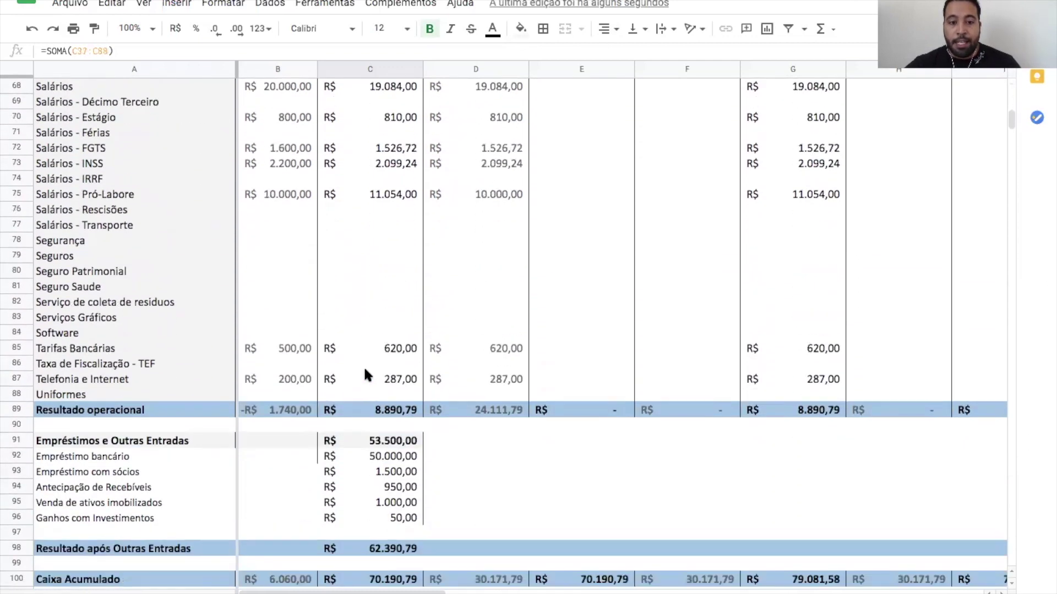
pyautogui.click(374, 412)
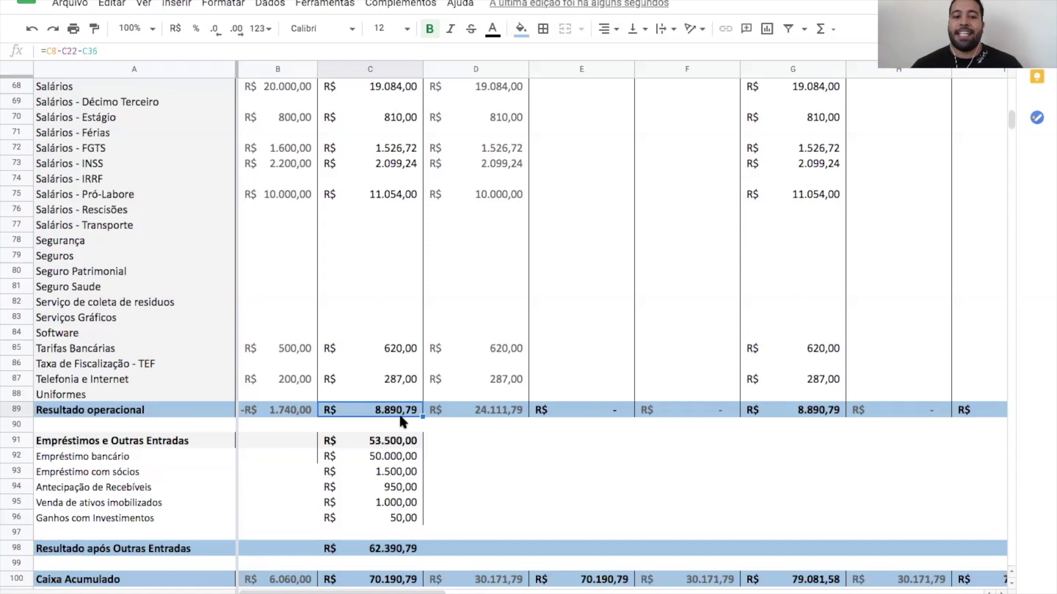
# Check the January formulas for Empréstimos e Outras Entradas, Resultado após Outras Entradas and Caixa Acumulado
pyautogui.scroll(-2, 400, 421)
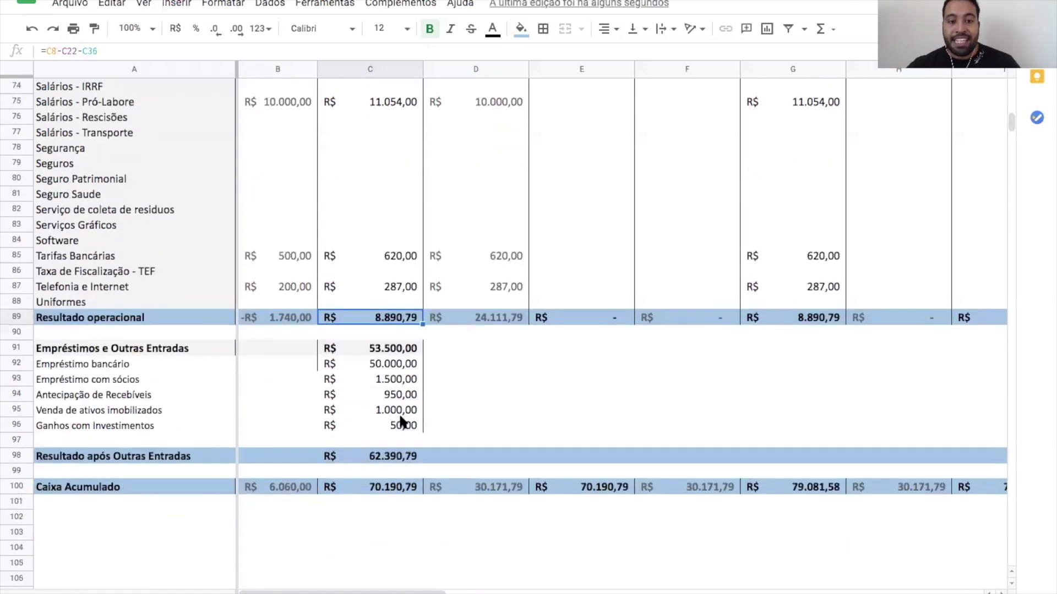
pyautogui.click(377, 345)
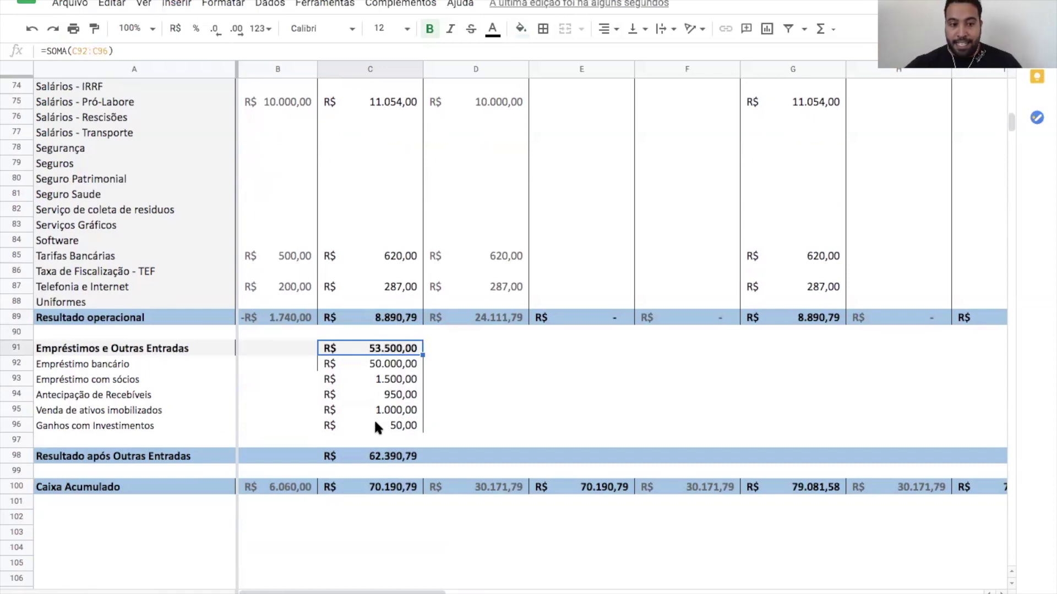
pyautogui.click(375, 458)
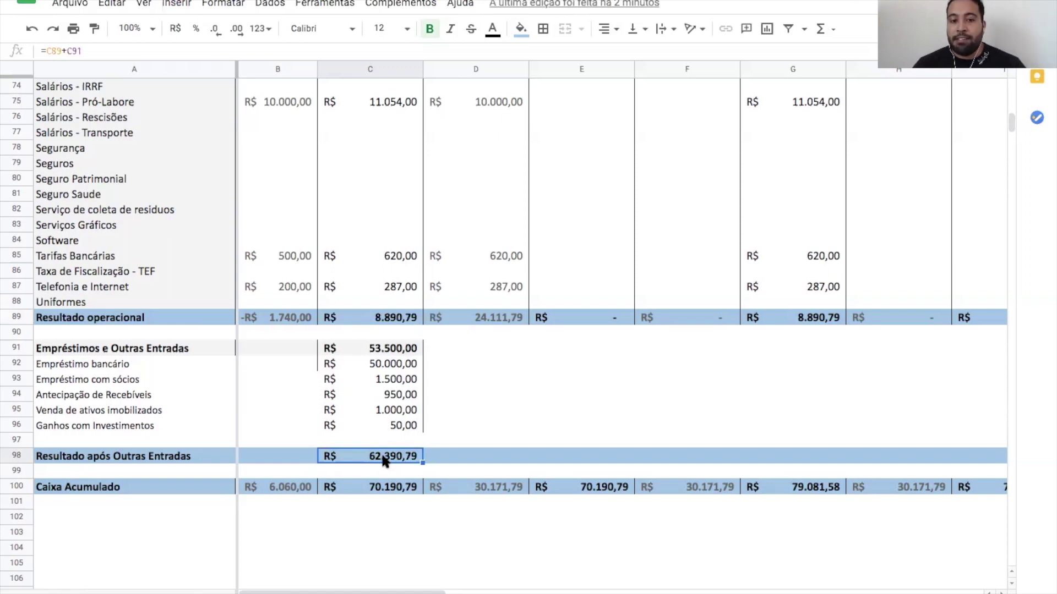
pyautogui.click(386, 483)
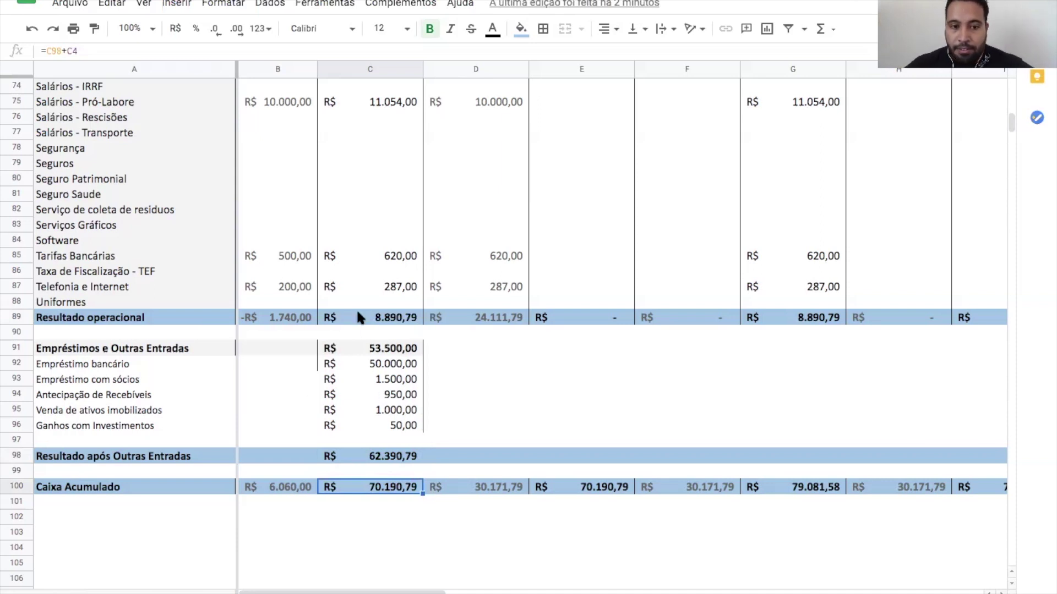
pyautogui.click(128, 485)
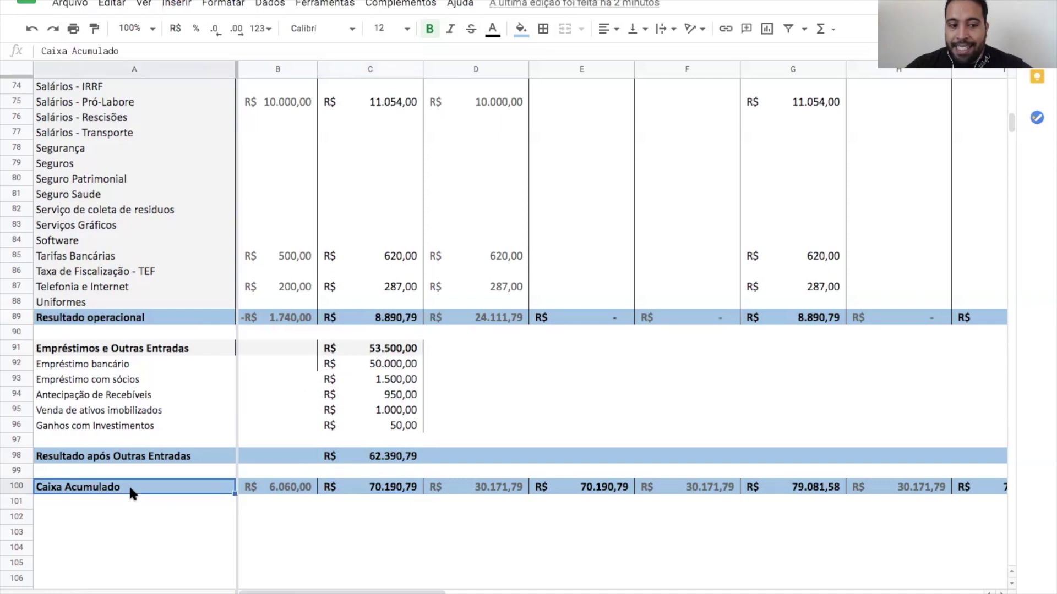
pyautogui.click(394, 490)
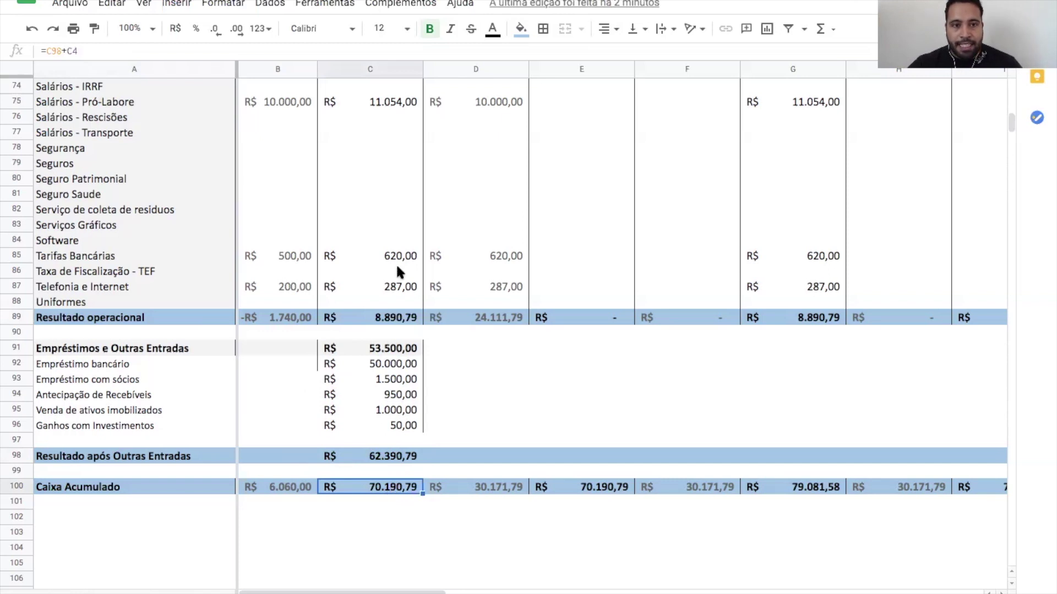
# Change the opening cash label in B4 to "Caixa 12/2020:"
pyautogui.scroll(20, 396, 267)
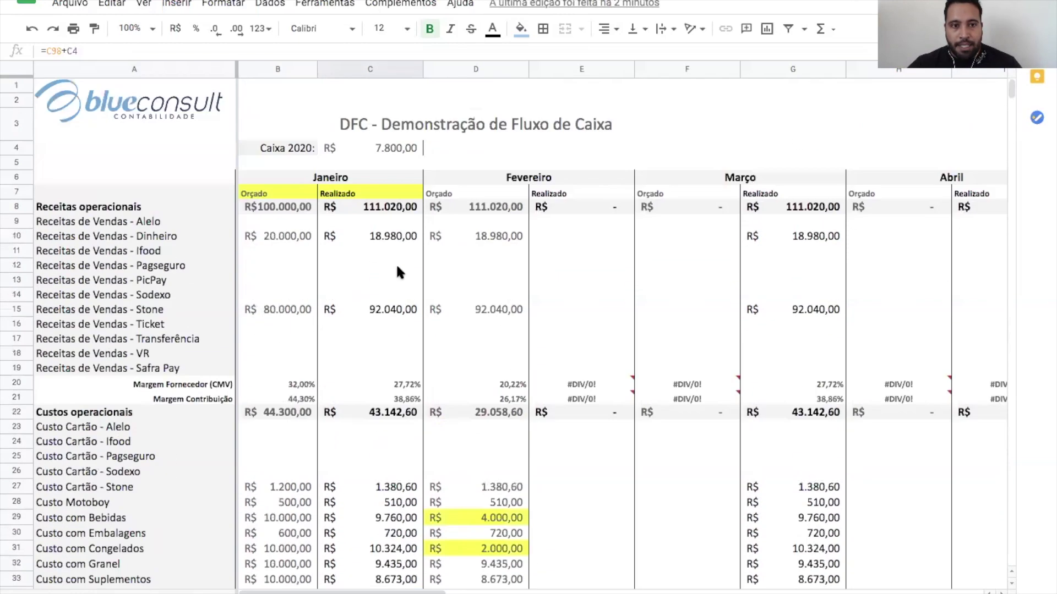
pyautogui.click(366, 149)
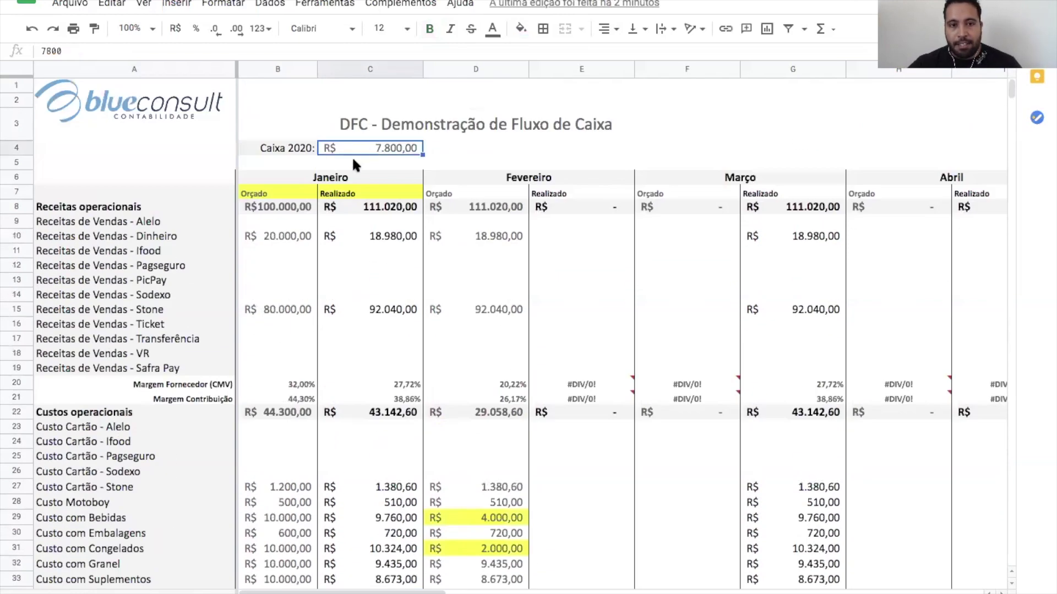
pyautogui.click(297, 144)
pyautogui.click(135, 51)
pyautogui.click(72, 51)
pyautogui.write('12/')
pyautogui.press('Tab')
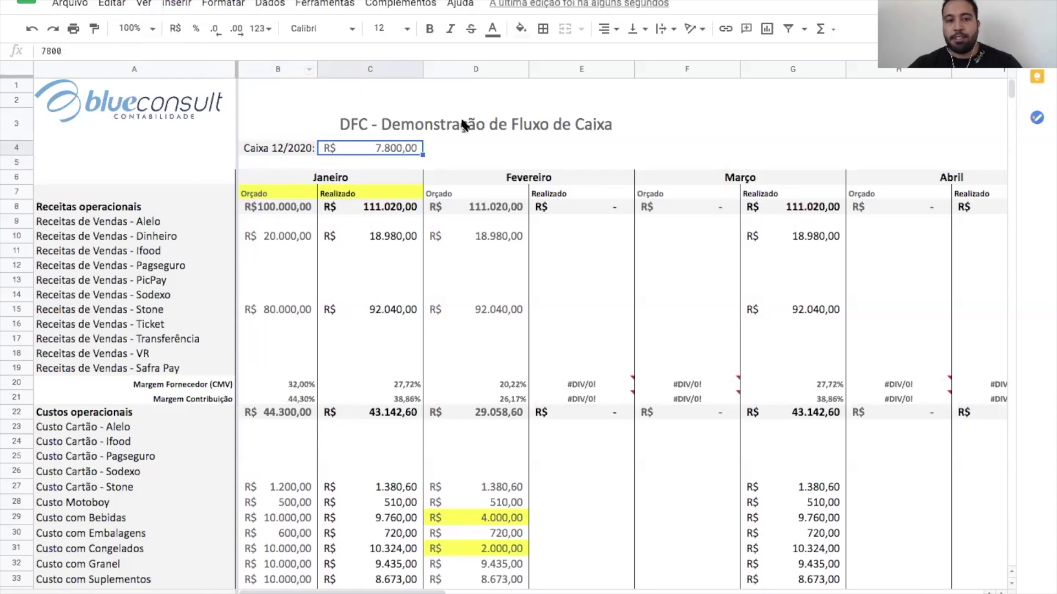
# Review how January's Resultado operacional, Empréstimos e Outras Entradas and Resultado após Outras Entradas lead to the Caixa Acumulado
pyautogui.scroll(-5, 393, 209)
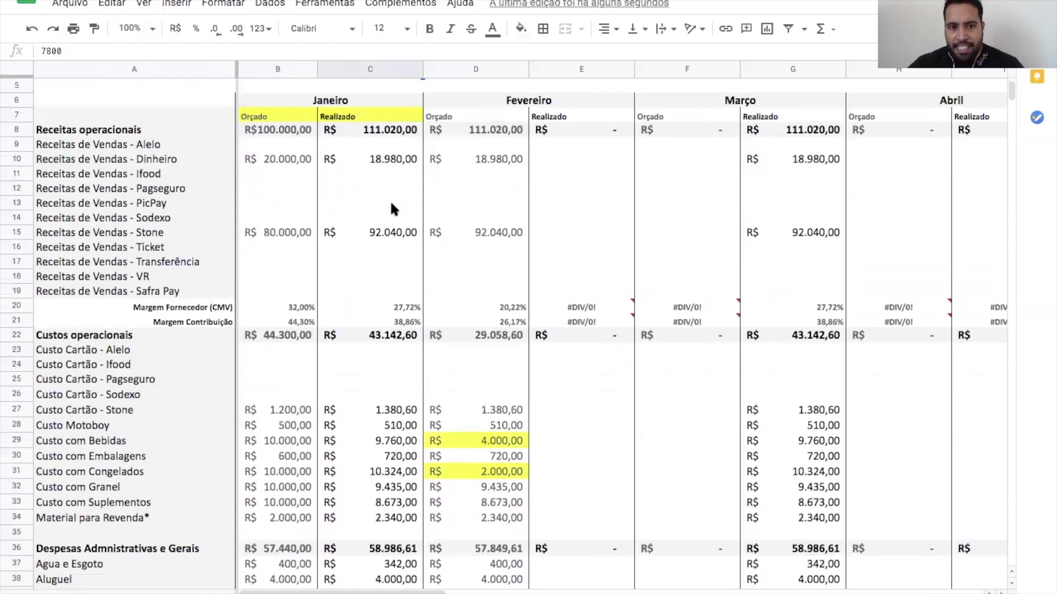
pyautogui.scroll(-18, 392, 208)
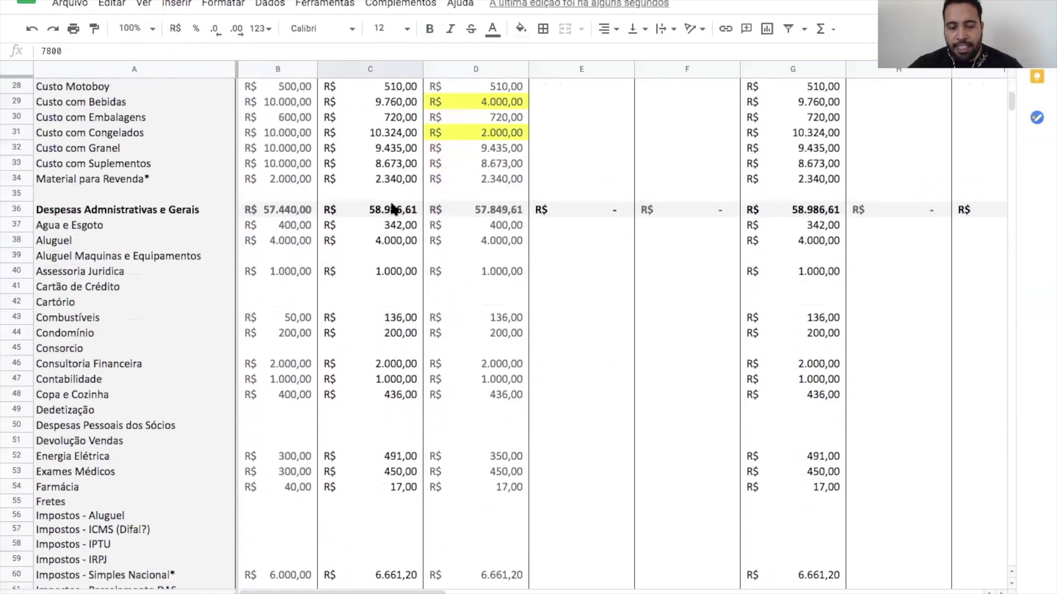
pyautogui.scroll(-3, 391, 275)
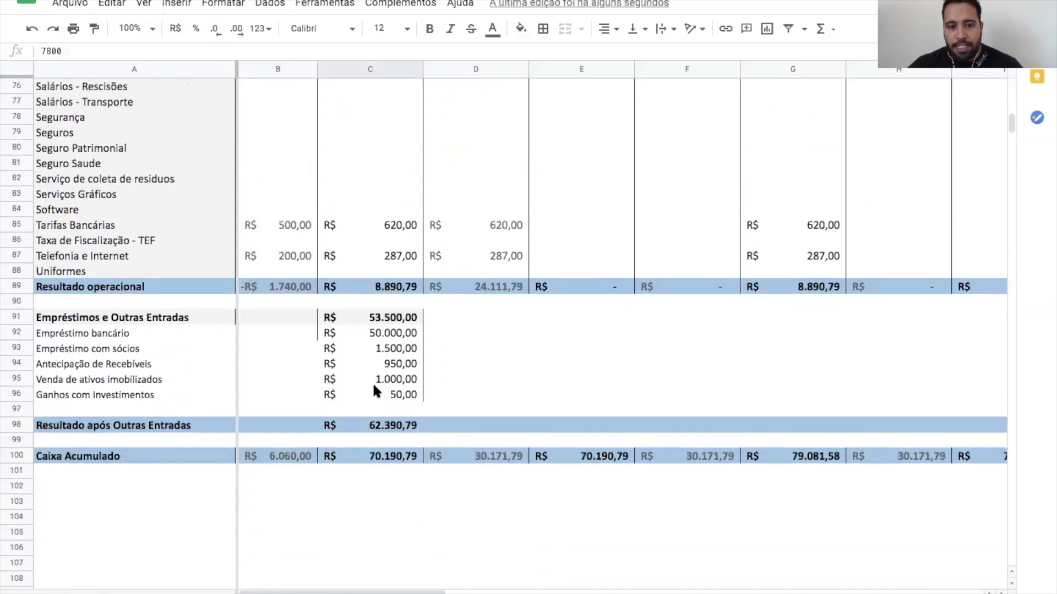
pyautogui.scroll(-2, 375, 379)
pyautogui.click(402, 348)
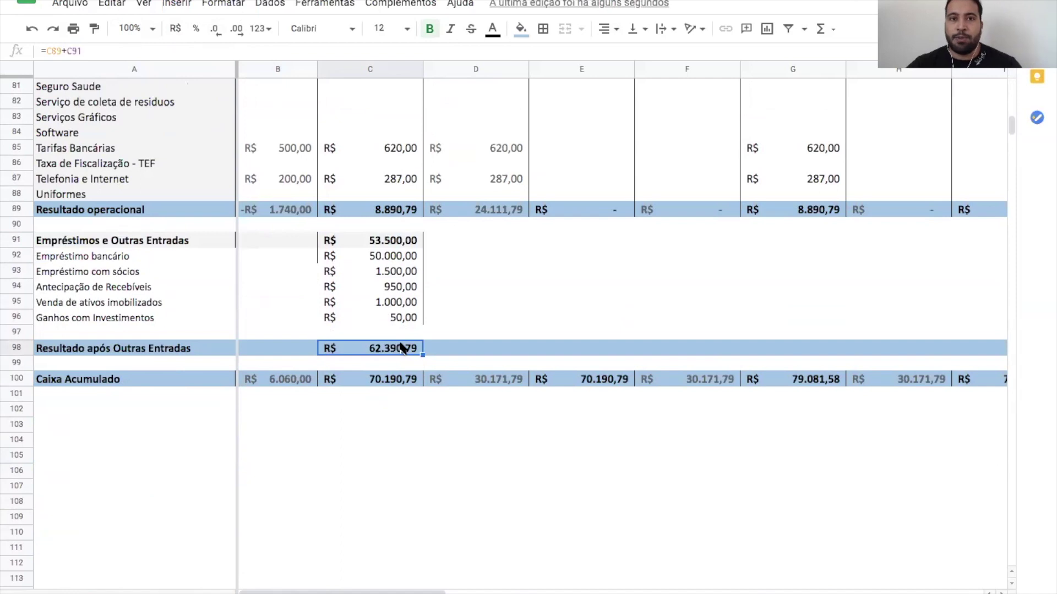
pyautogui.scroll(20, 403, 348)
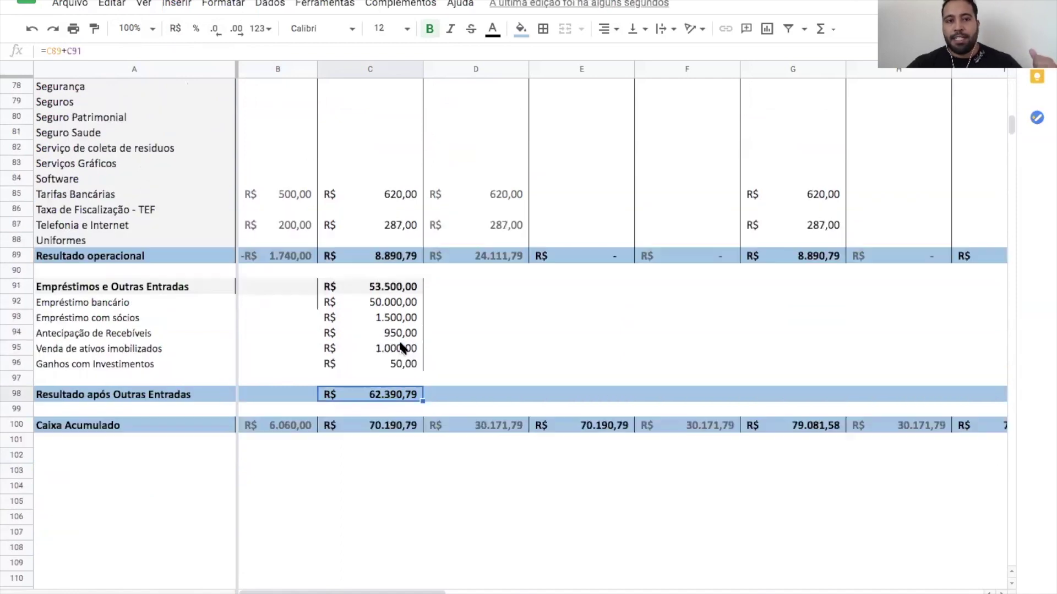
pyautogui.scroll(-20, 402, 347)
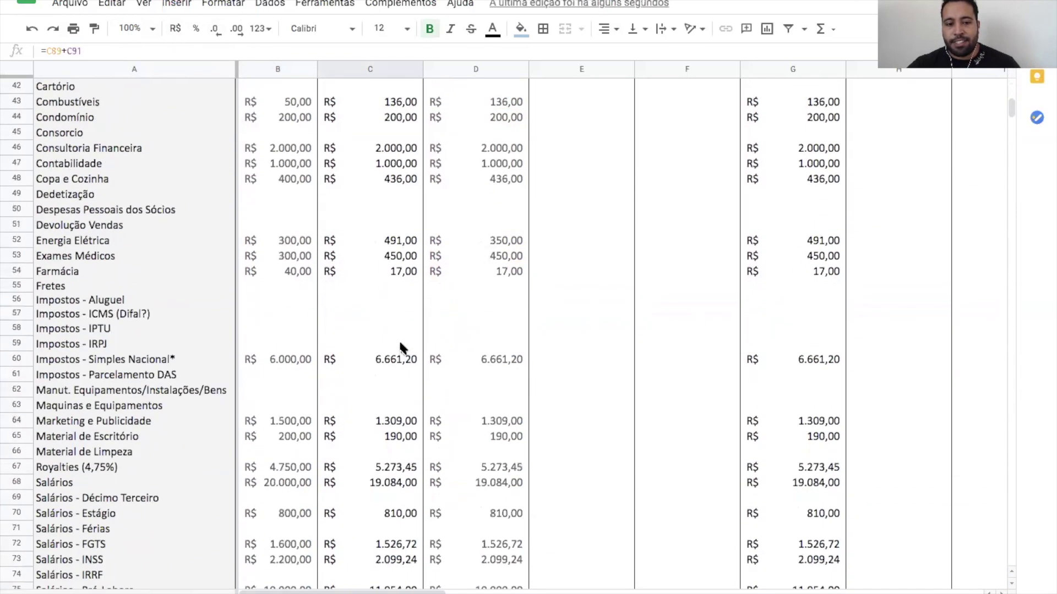
pyautogui.click(392, 444)
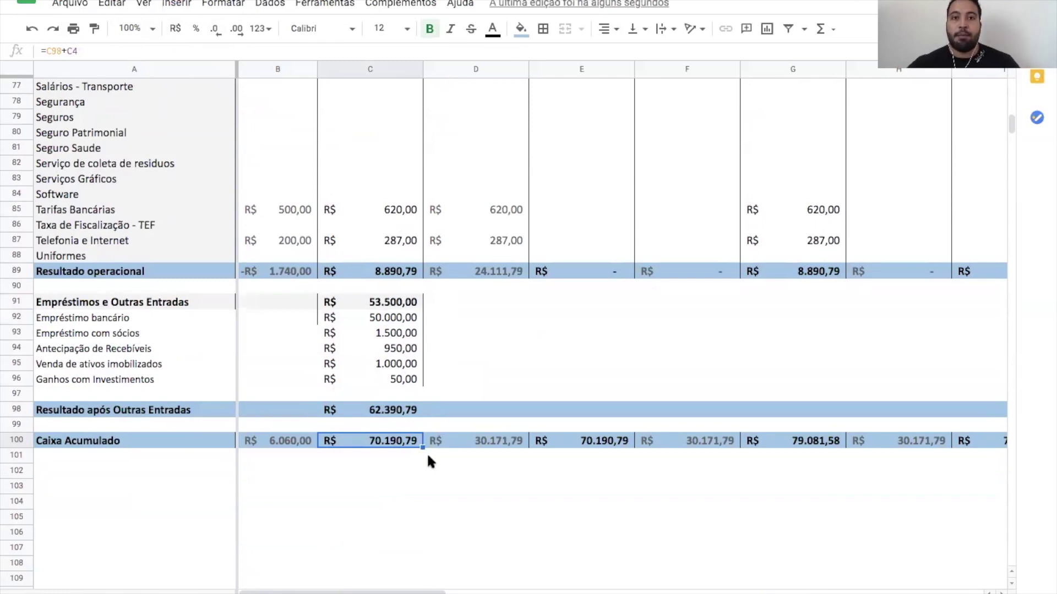
pyautogui.click(393, 273)
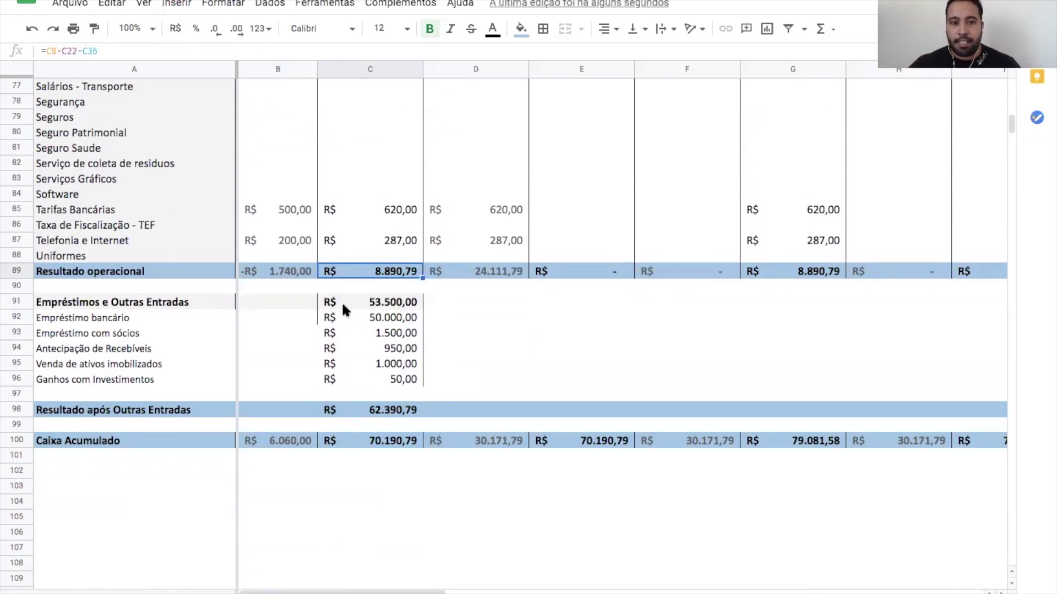
pyautogui.click(395, 302)
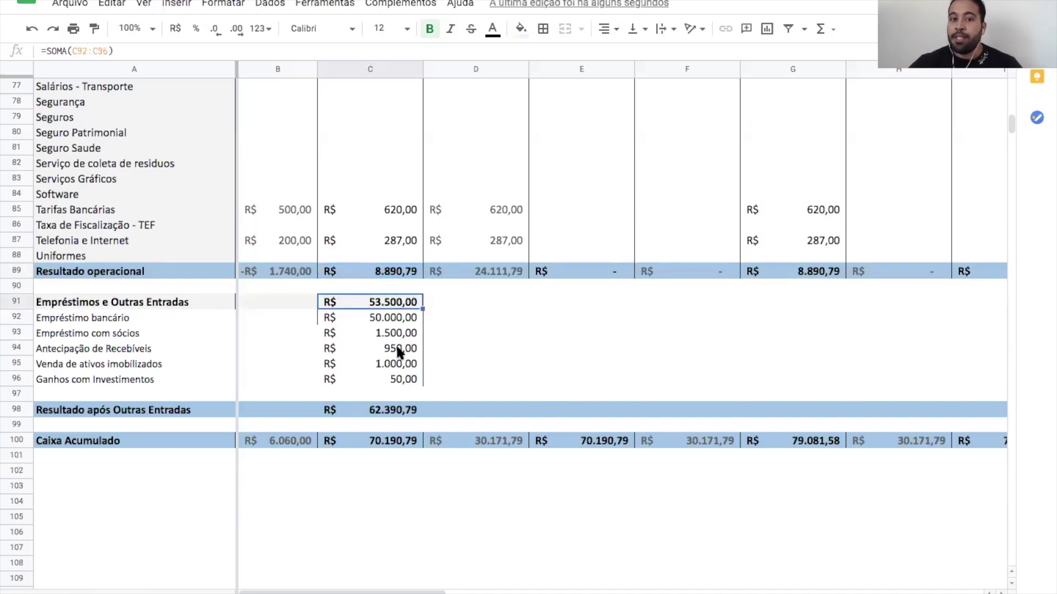
pyautogui.click(392, 410)
pyautogui.click(398, 449)
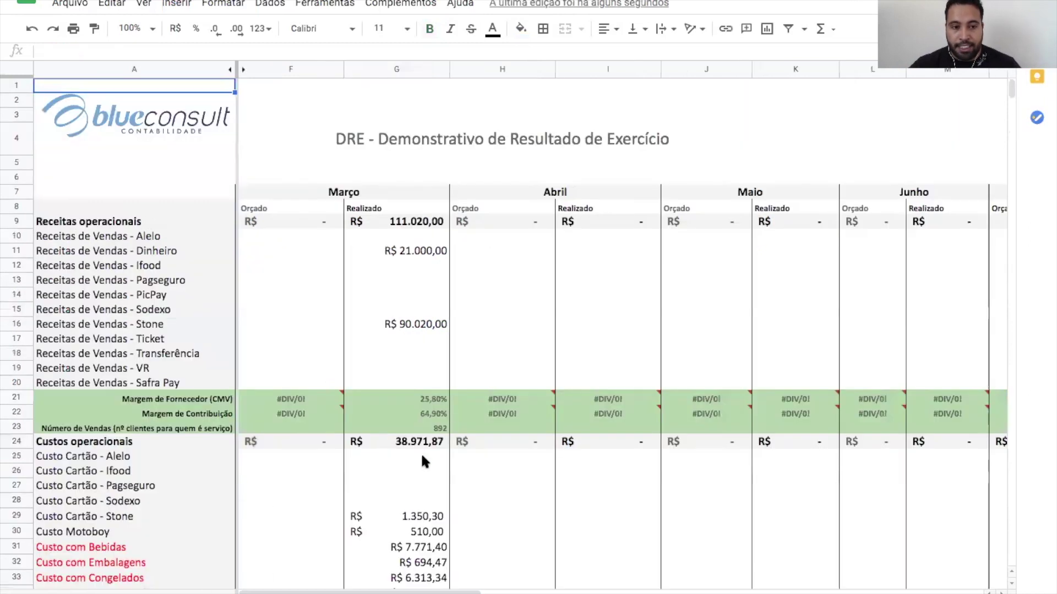
# Examine the Ponto de Equilíbrio formula in H98 of the DRE sheet and return to the DFC sheet
pyautogui.scroll(-9, 420, 451)
pyautogui.scroll(-17, 422, 456)
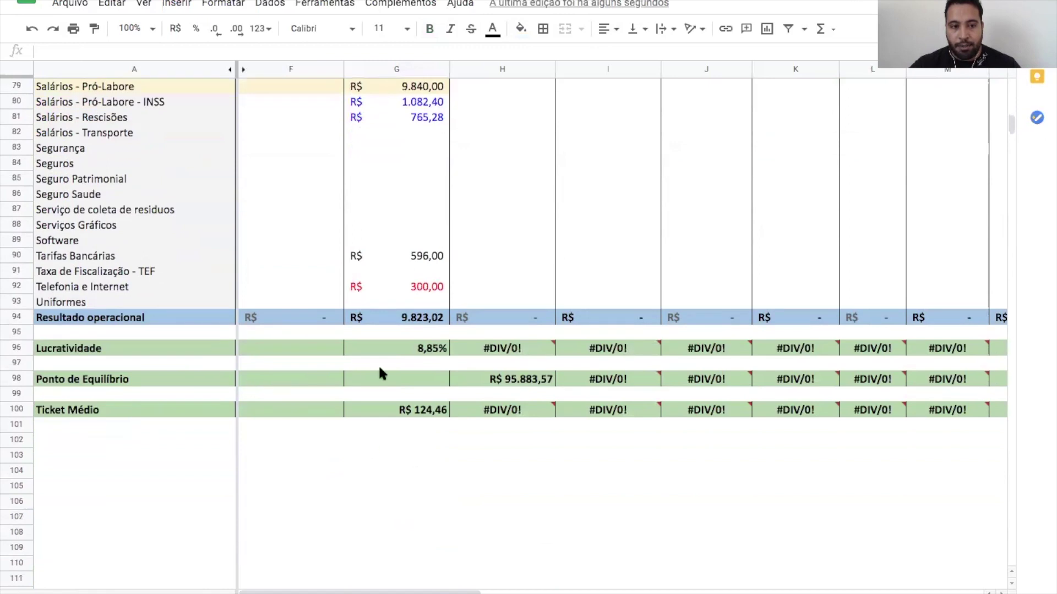
pyautogui.click(539, 382)
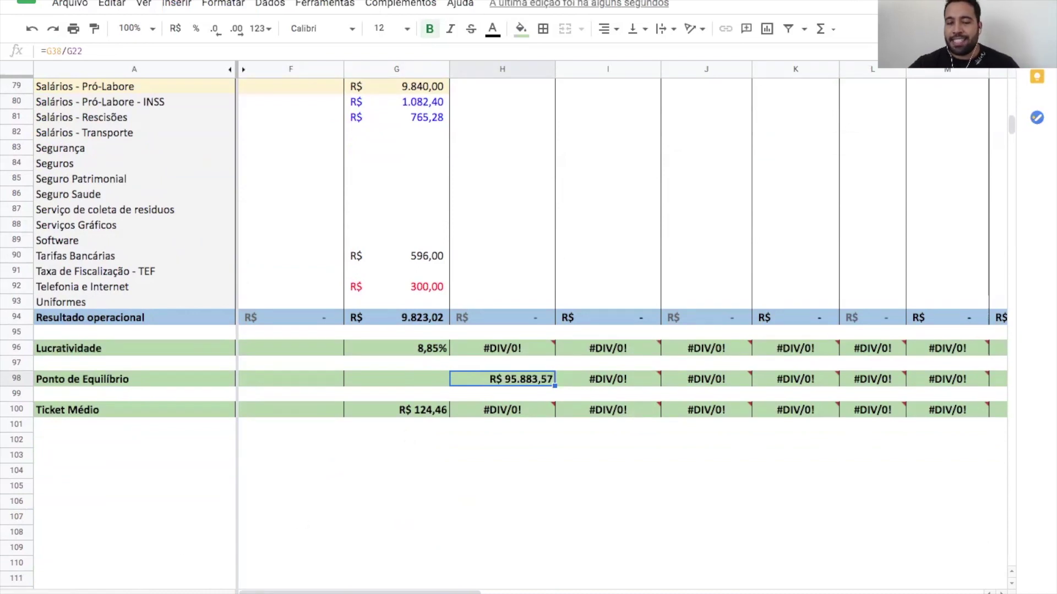
pyautogui.hotkey('ctrl', 'shift', 'pagedown')
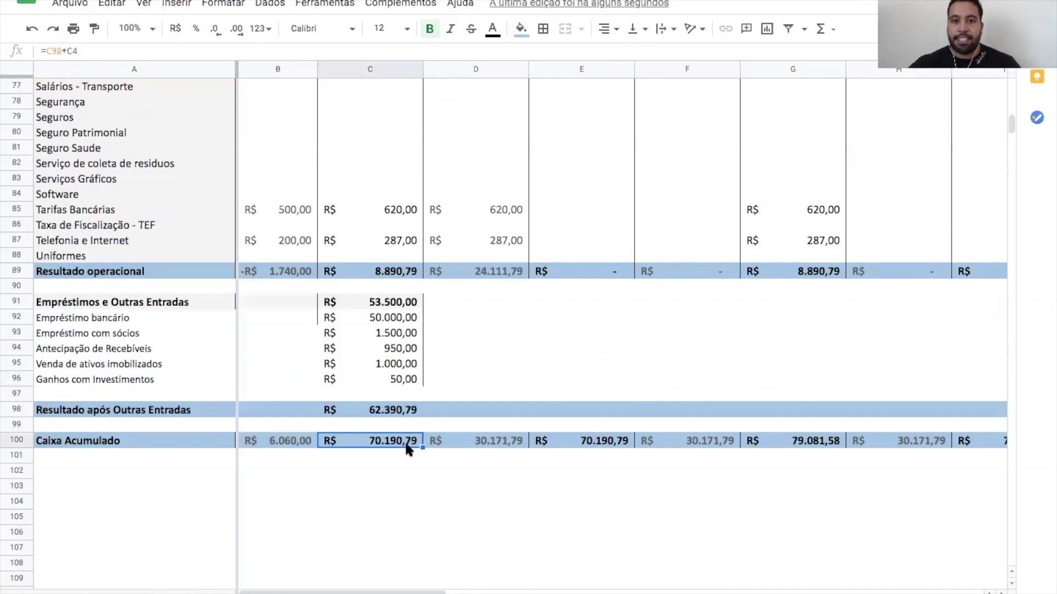